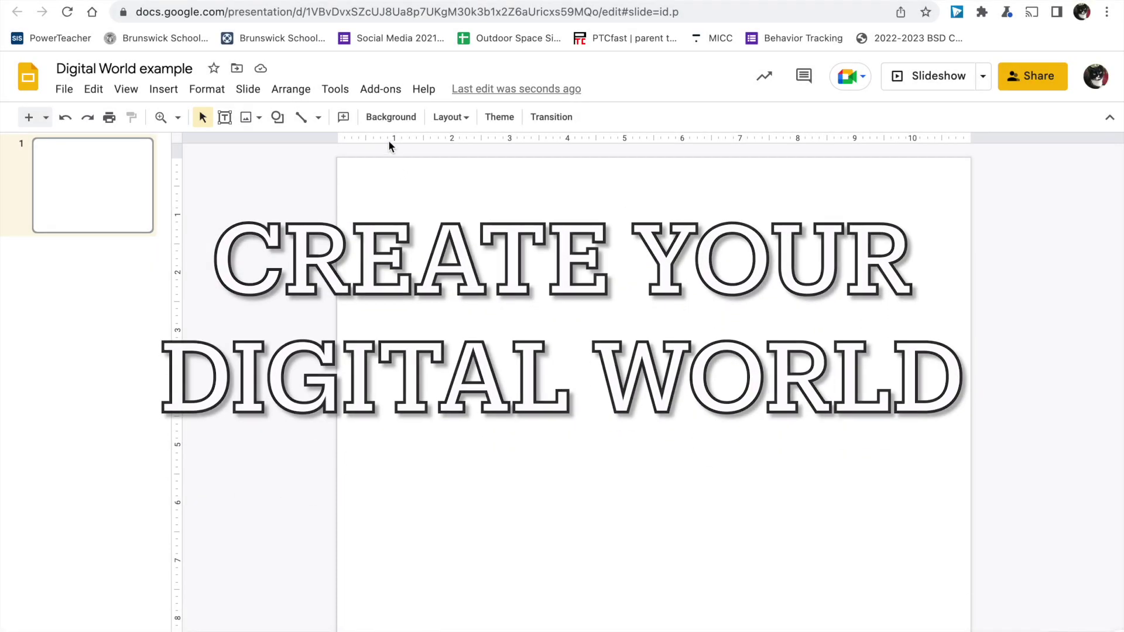
# - Set the slide background to the rocky pebble beach photo from a 'maine beach' image search
pyautogui.click(386, 119)
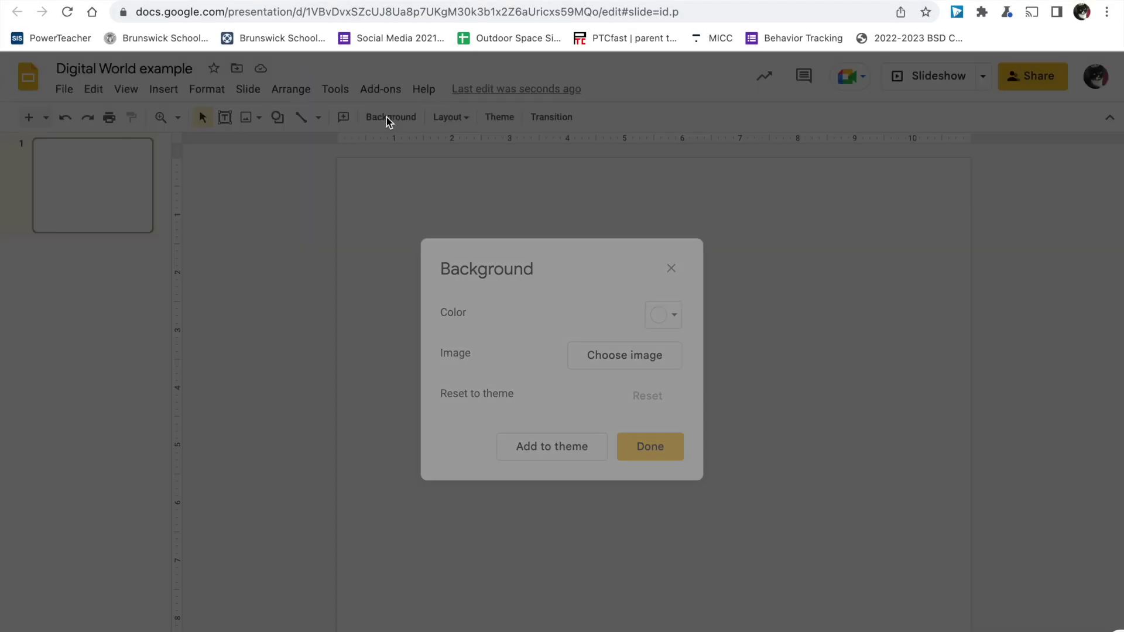
pyautogui.click(608, 359)
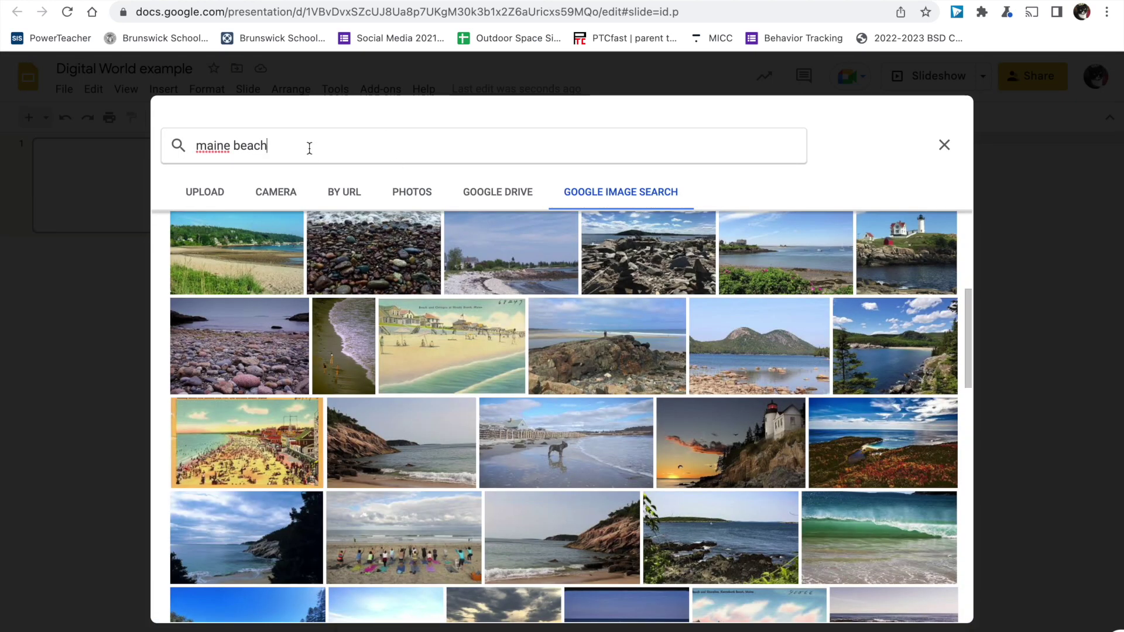
pyautogui.click(309, 148)
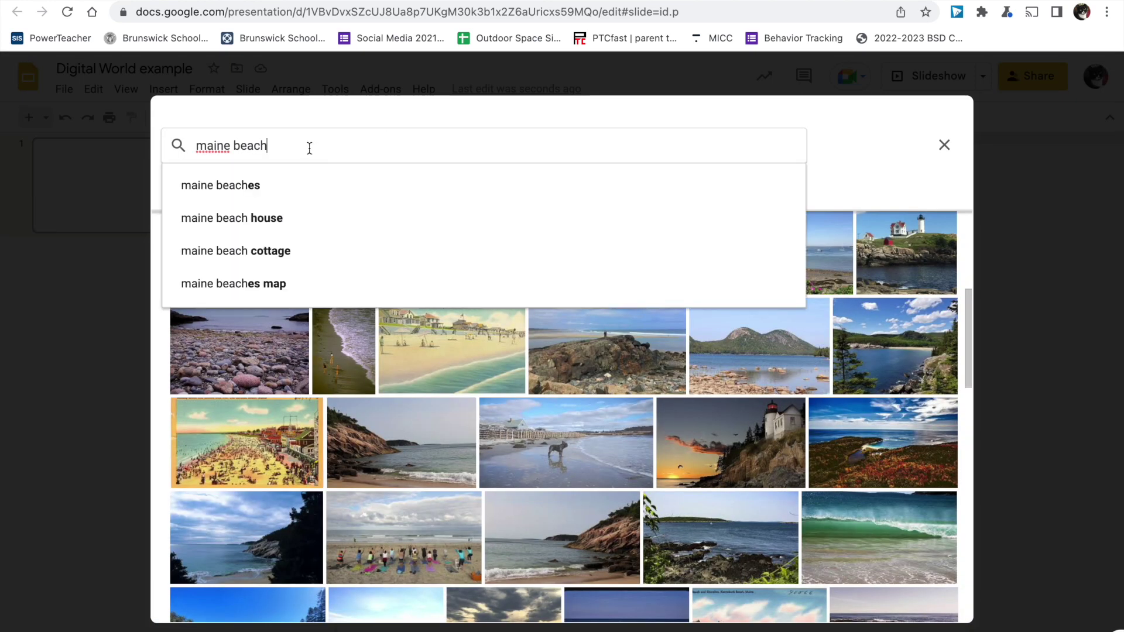
pyautogui.scroll(-5, 325, 463)
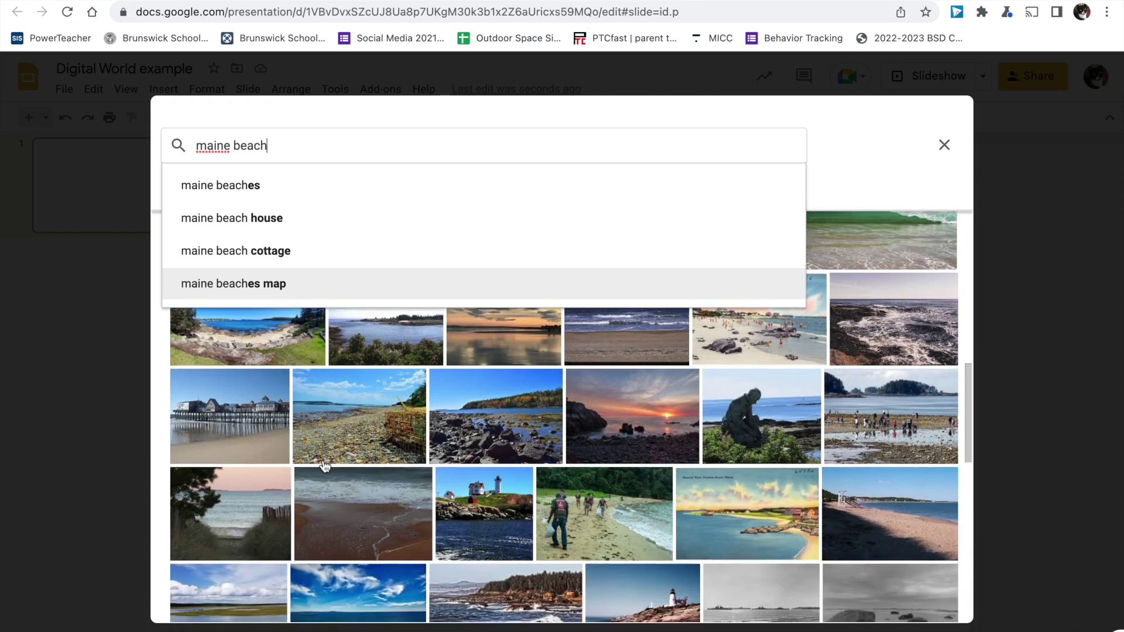
pyautogui.scroll(4, 325, 465)
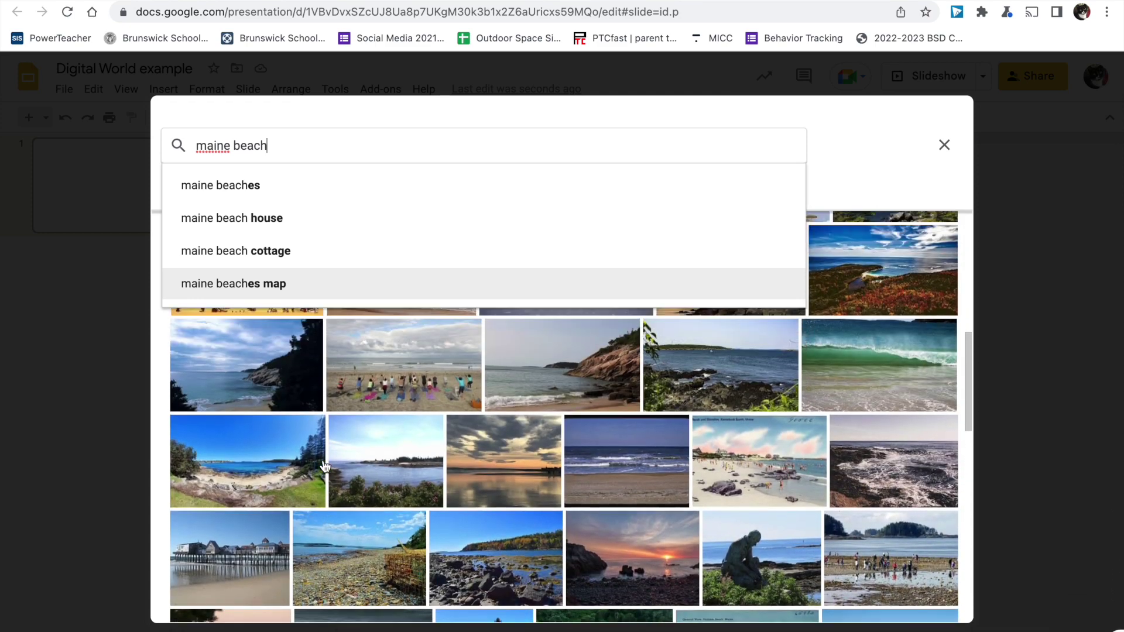
pyautogui.scroll(5, 326, 467)
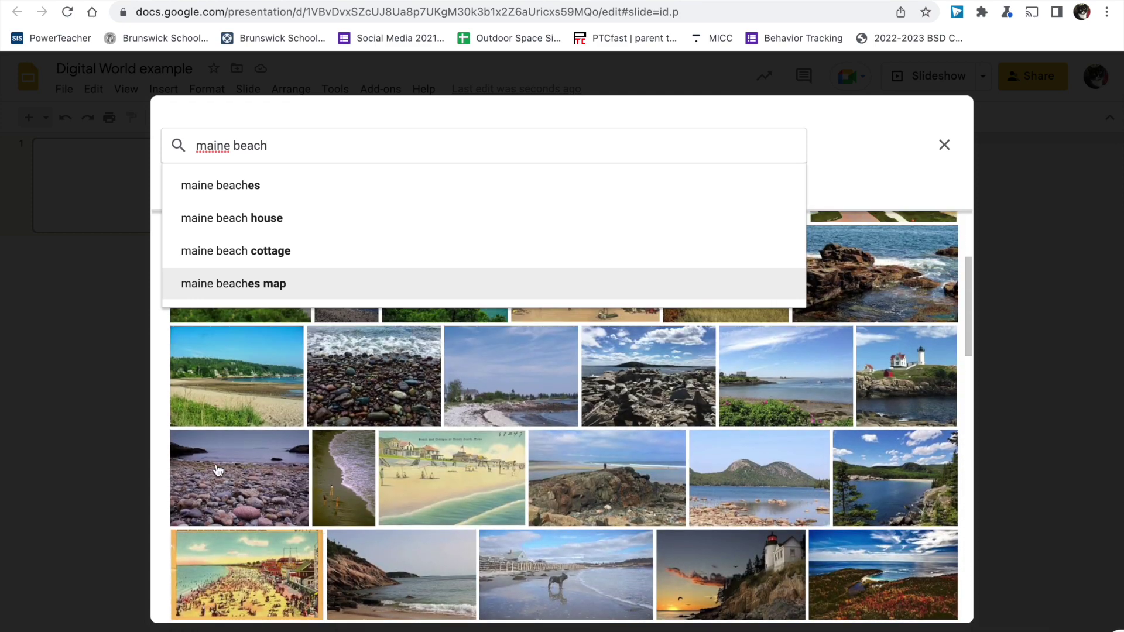
pyautogui.click(206, 475)
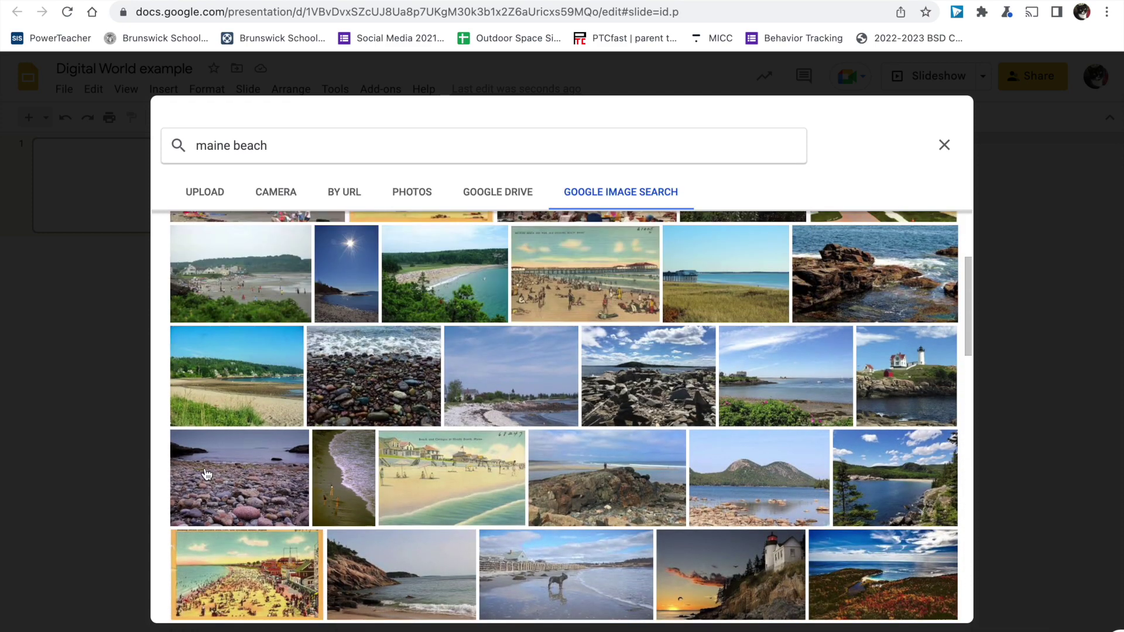
pyautogui.click(206, 475)
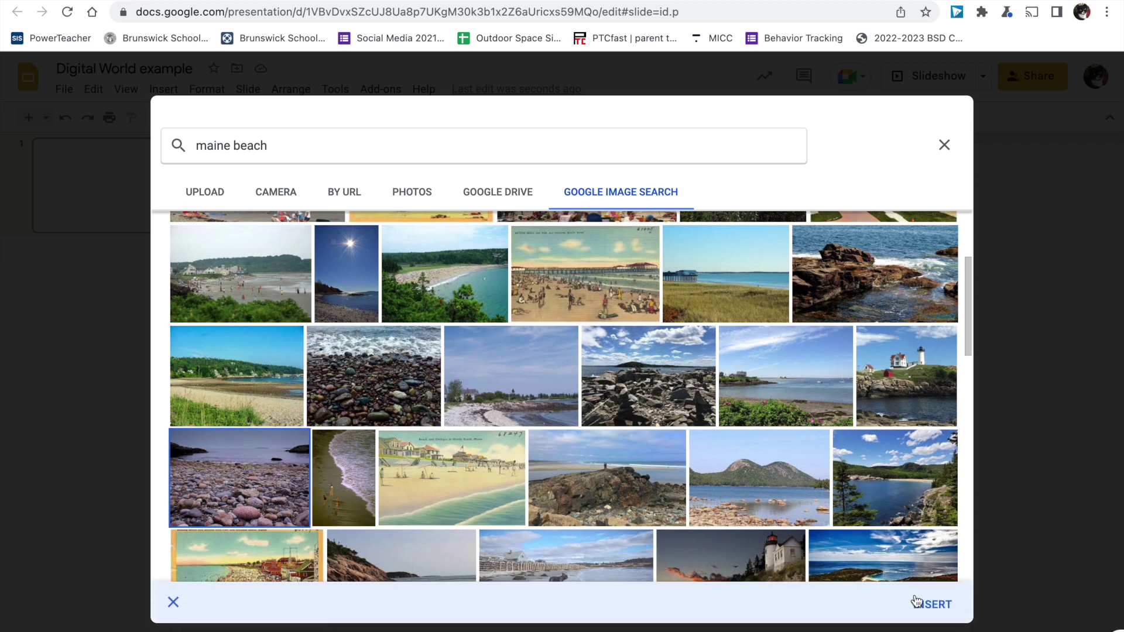
pyautogui.click(931, 609)
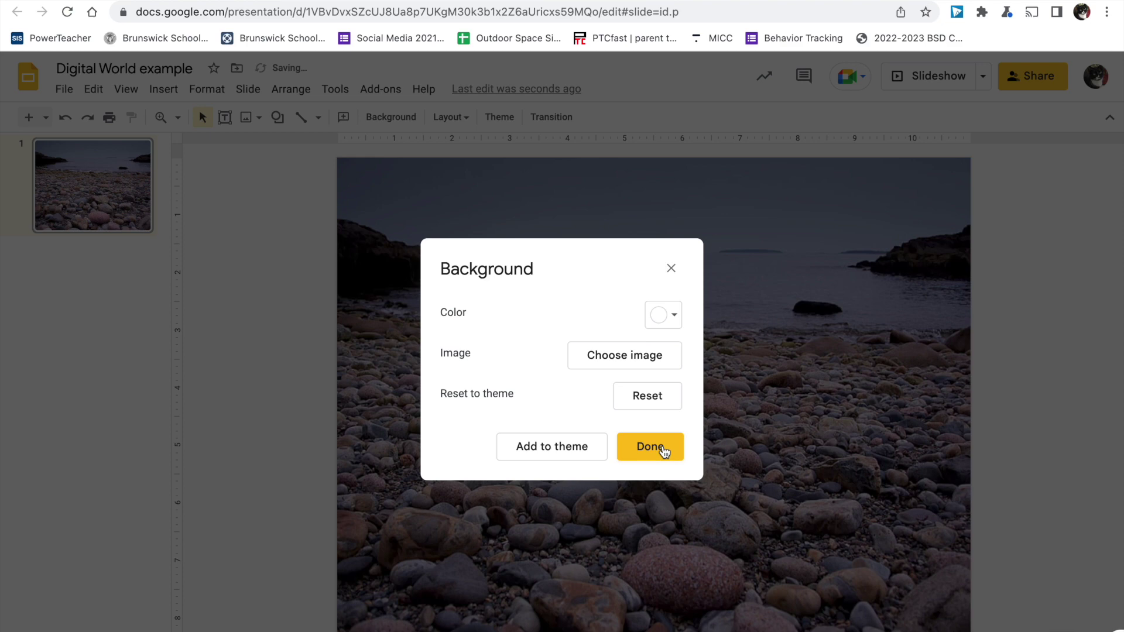
pyautogui.click(664, 451)
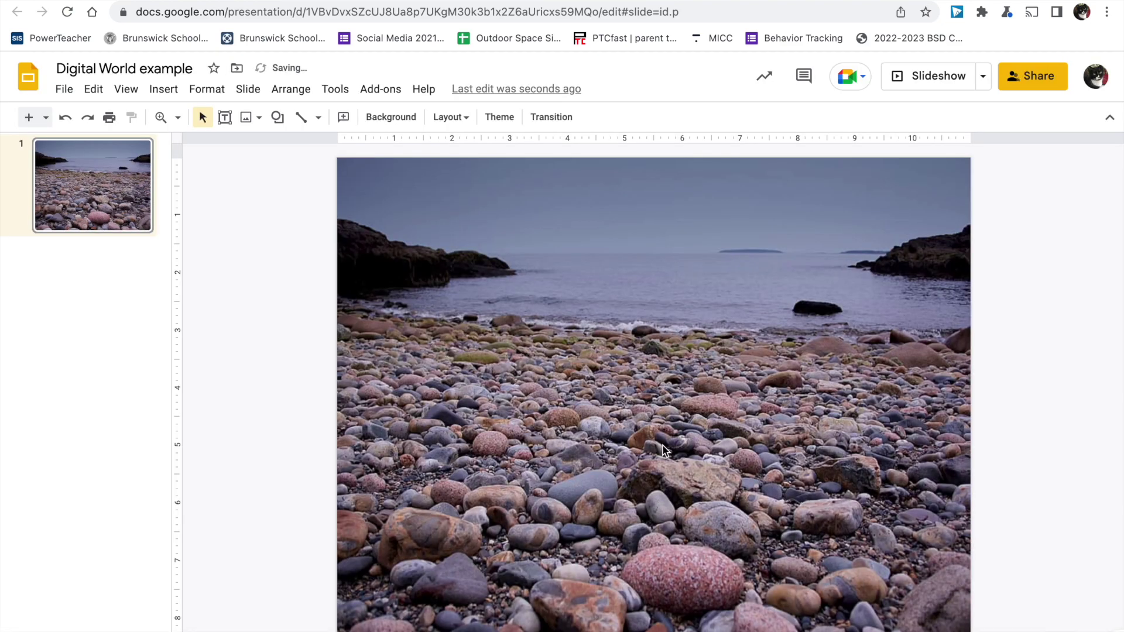
pyautogui.click(253, 119)
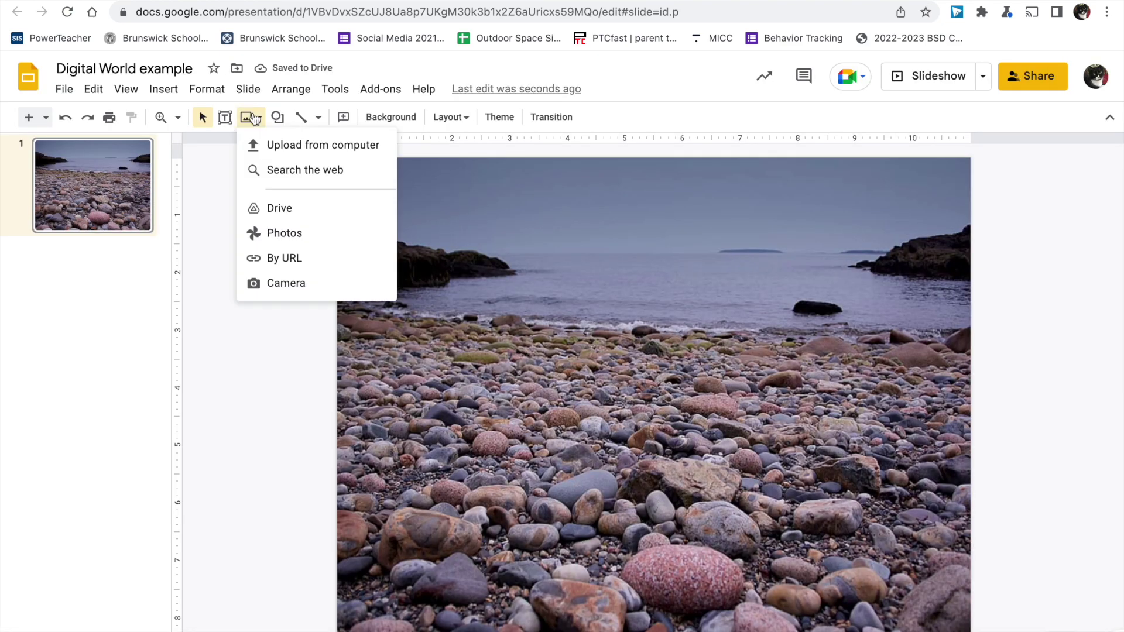
pyautogui.click(281, 172)
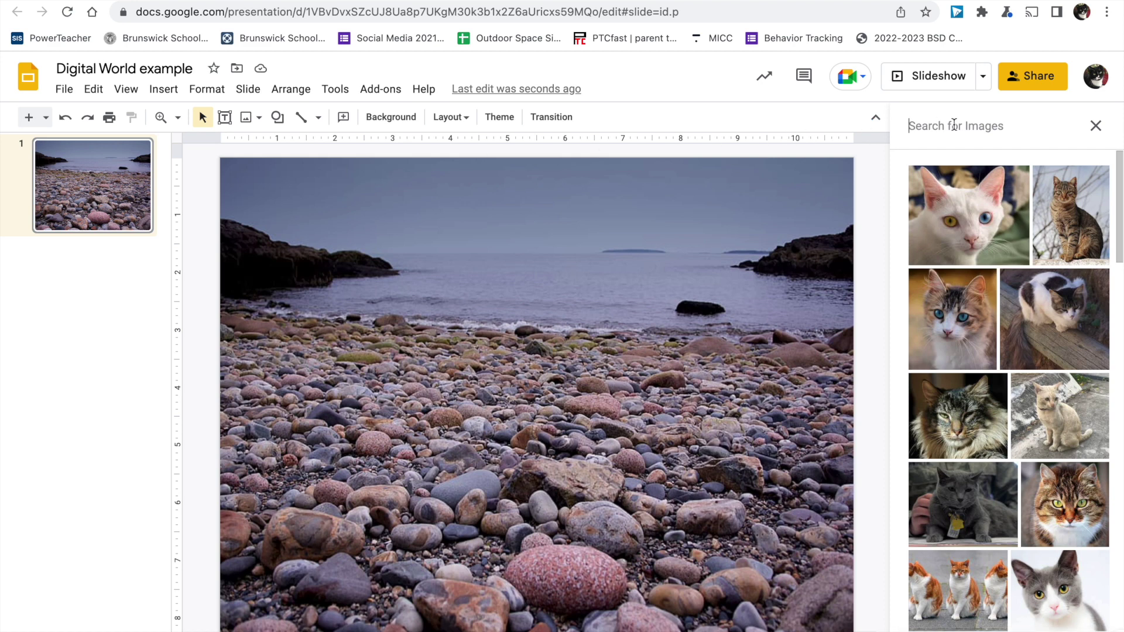
pyautogui.write('cat')
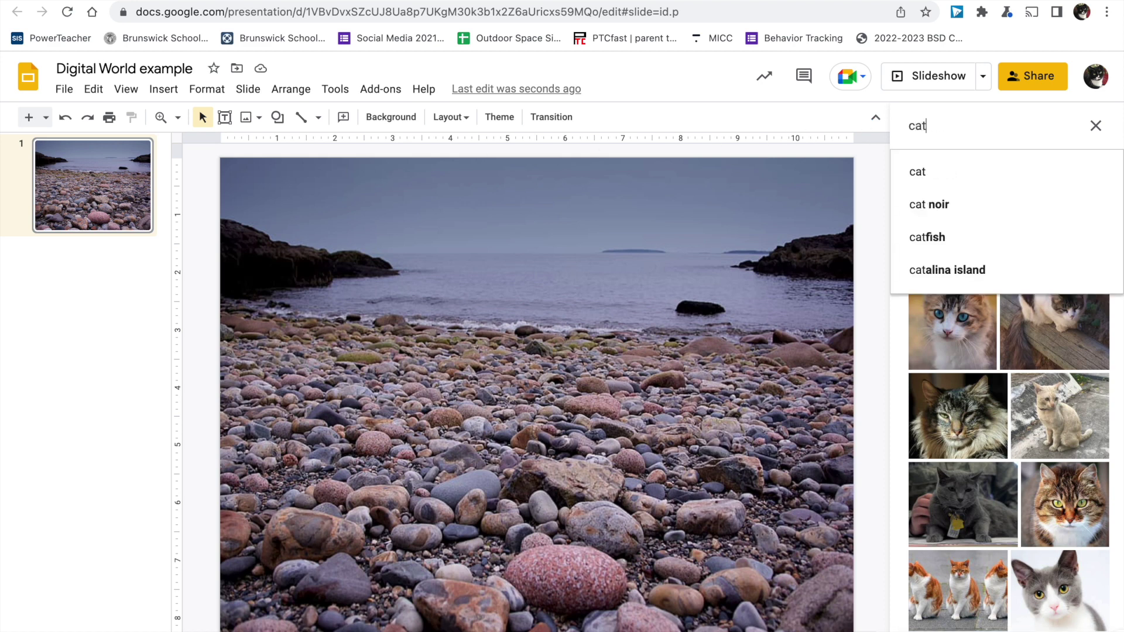
pyautogui.press('Return')
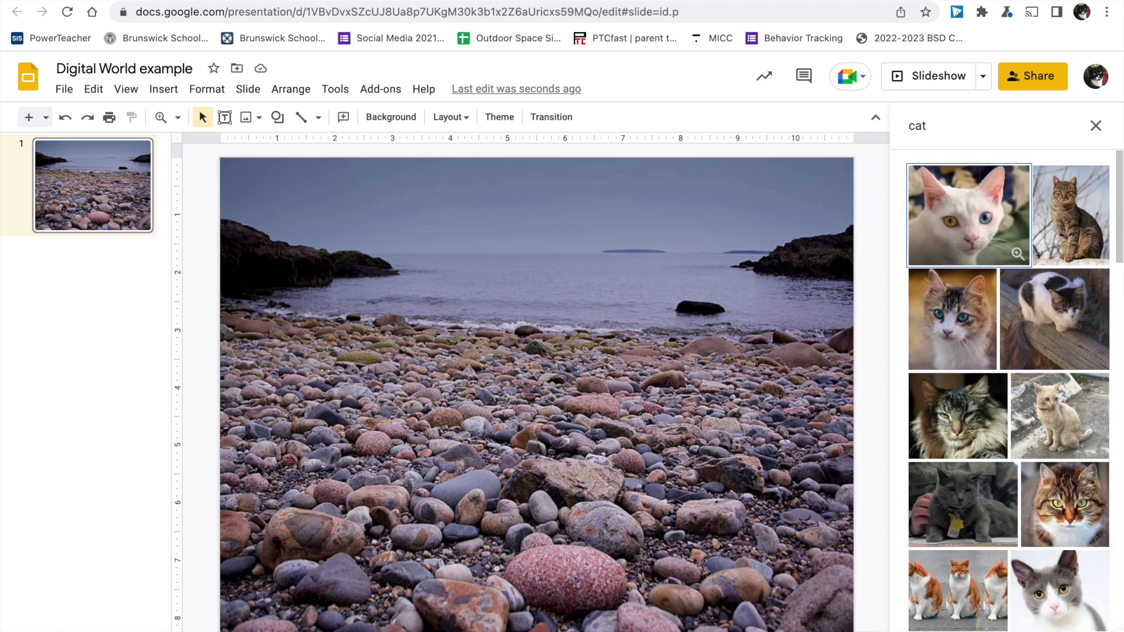
pyautogui.scroll(-4, 1003, 323)
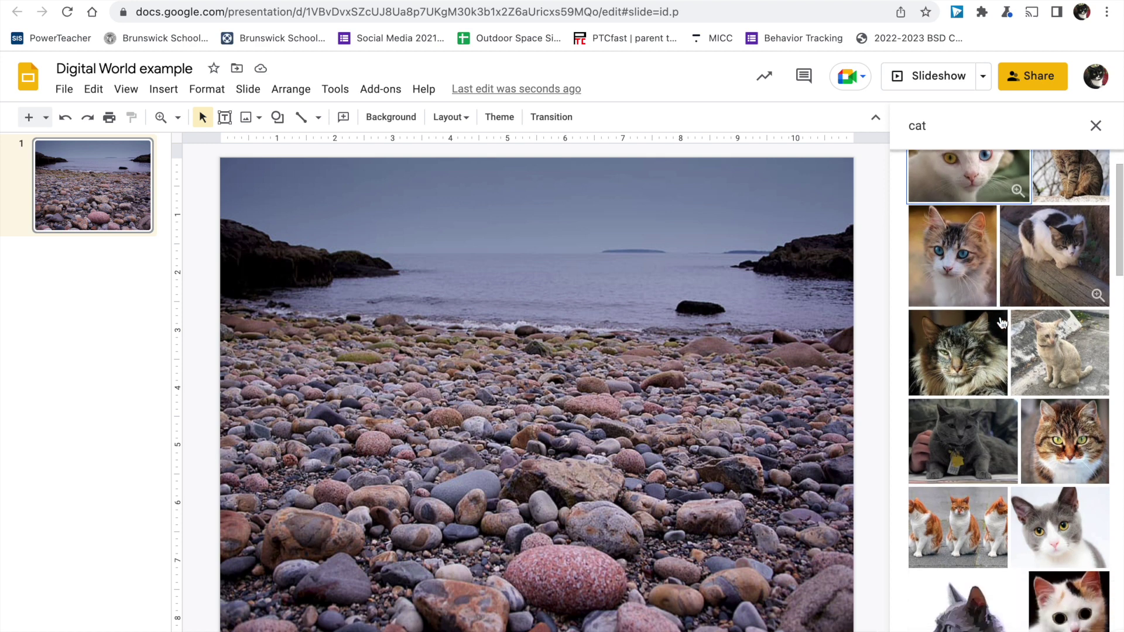
pyautogui.scroll(-1, 1003, 322)
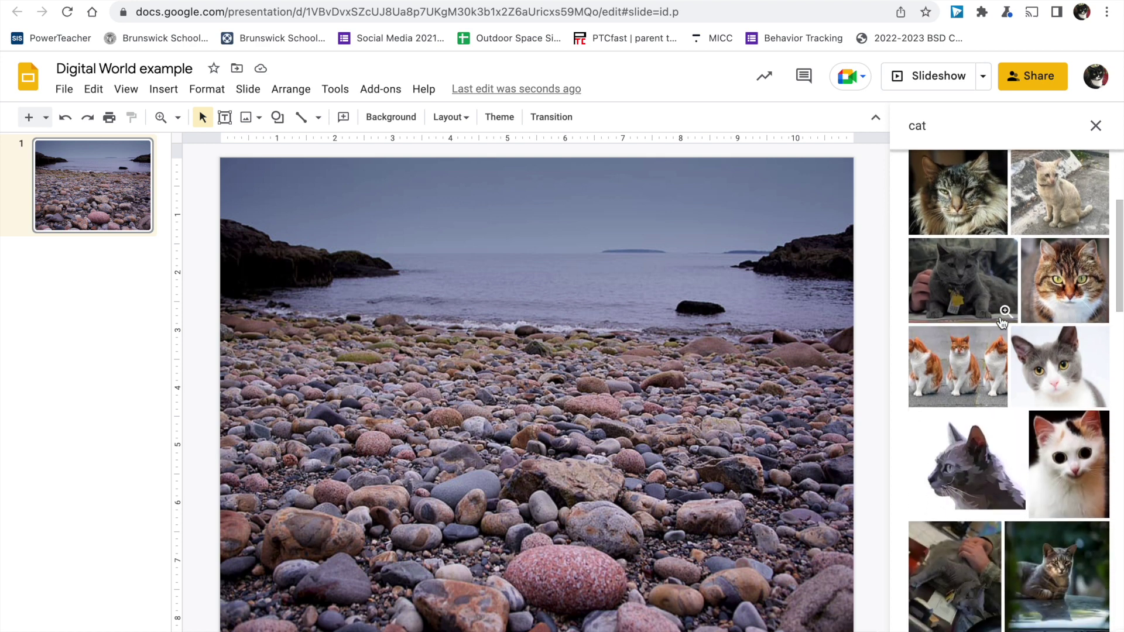
pyautogui.click(1063, 281)
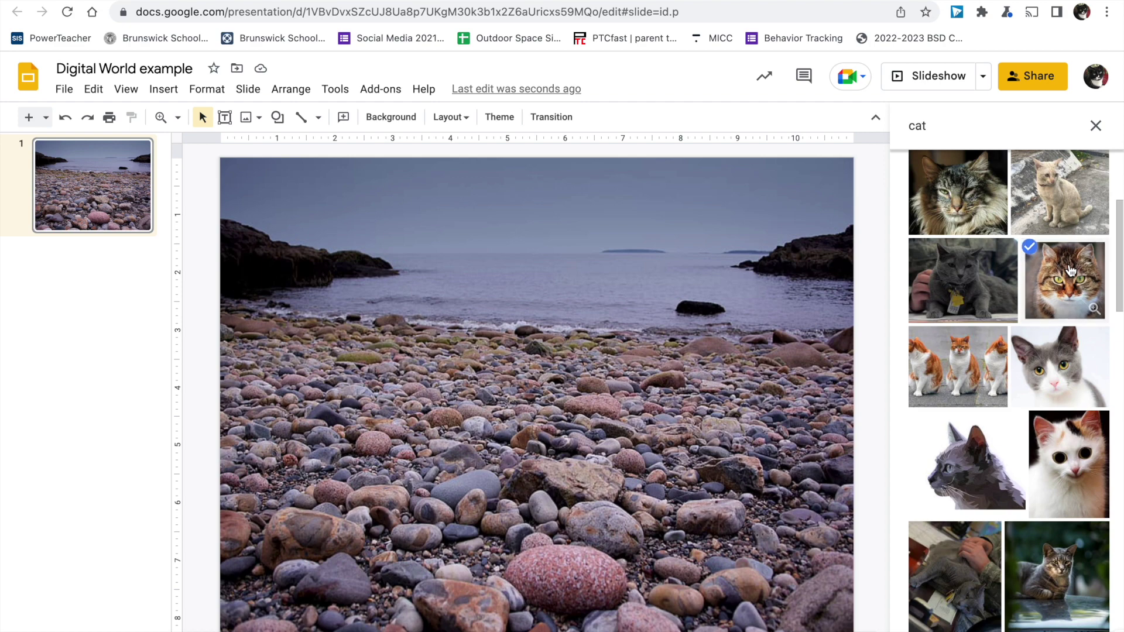
pyautogui.click(1081, 630)
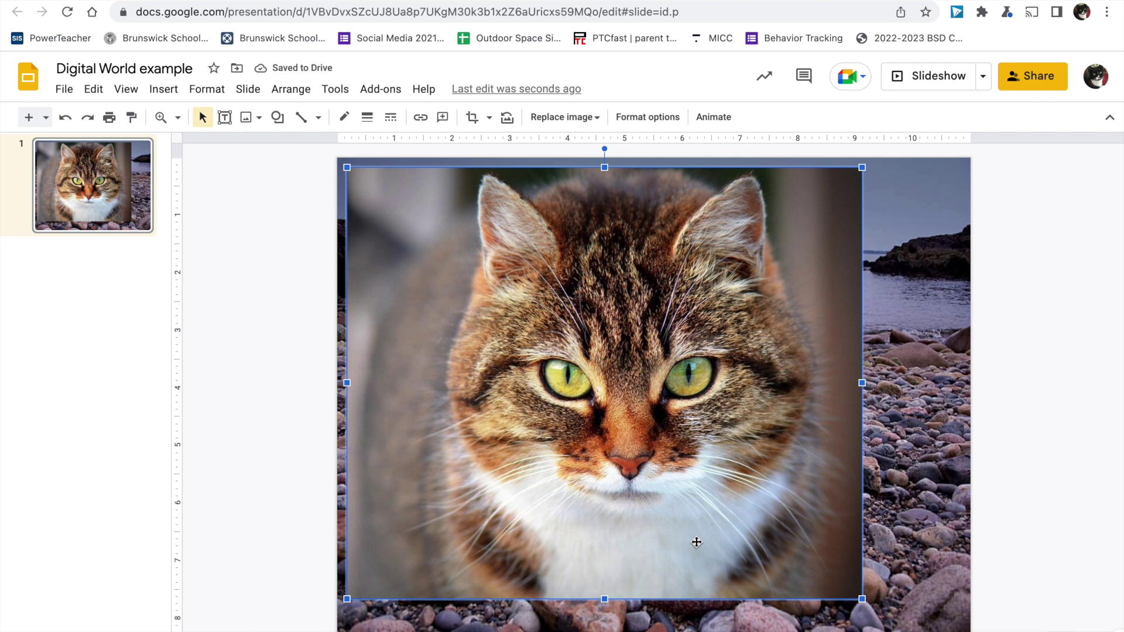
pyautogui.press('Delete')
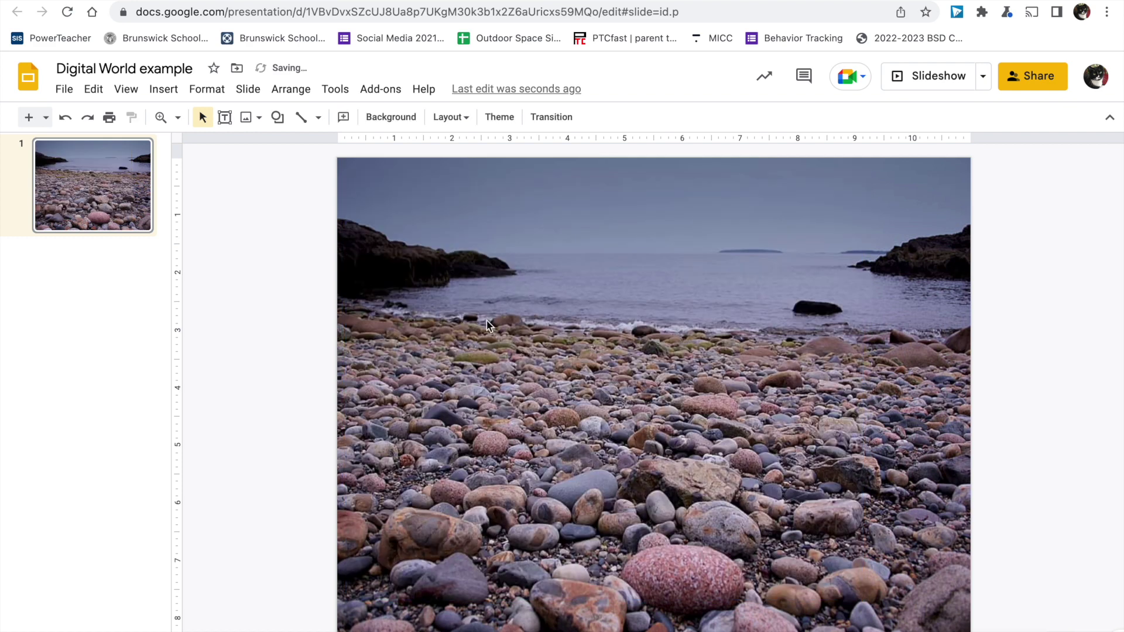
pyautogui.click(253, 117)
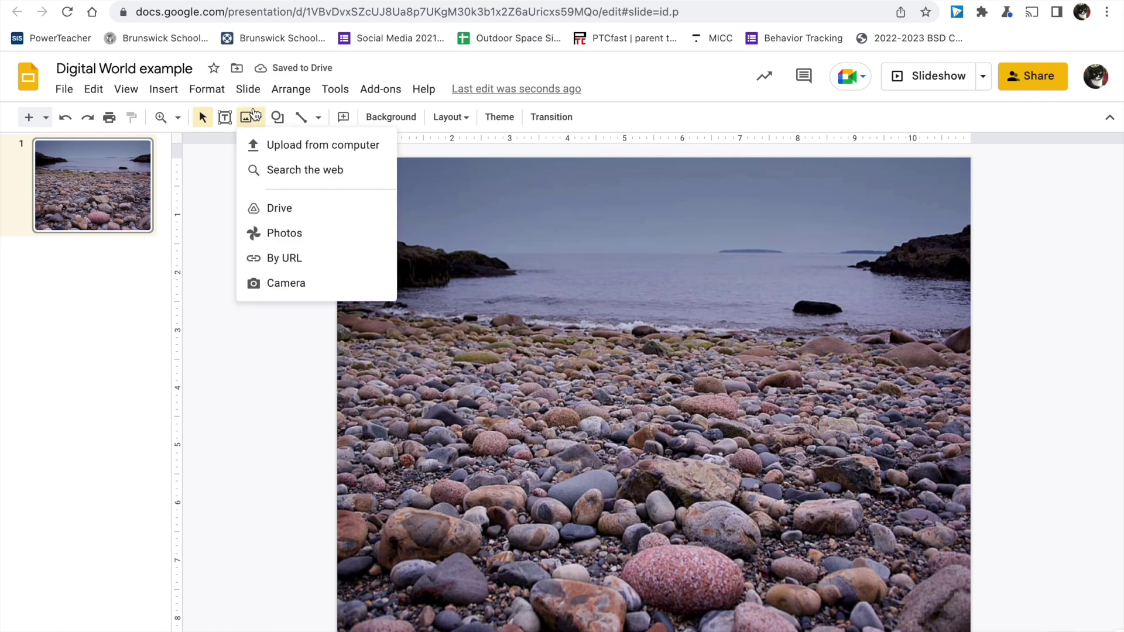
# - Search the web for 'cat png' and insert the black-and-white cat cutout
pyautogui.click(274, 173)
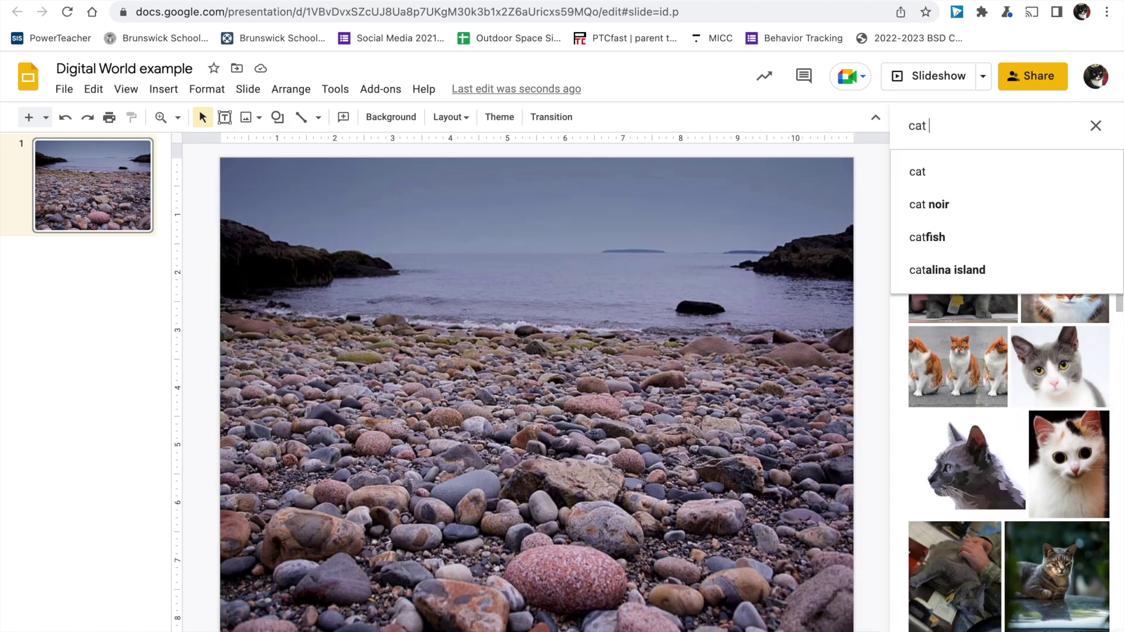
pyautogui.write('png')
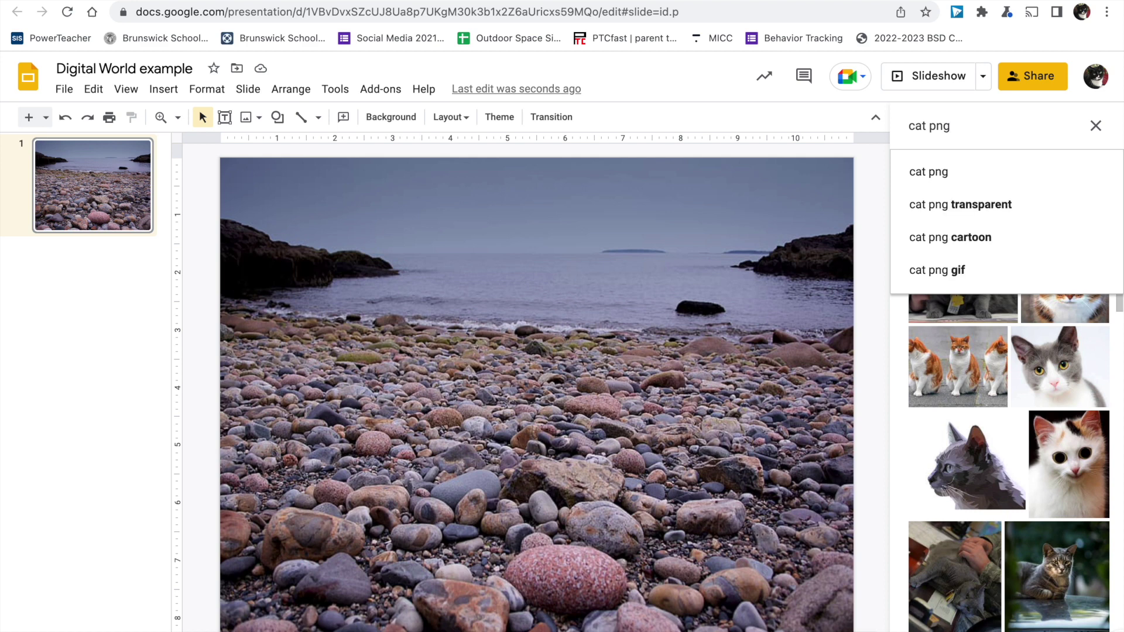
pyautogui.press('Return')
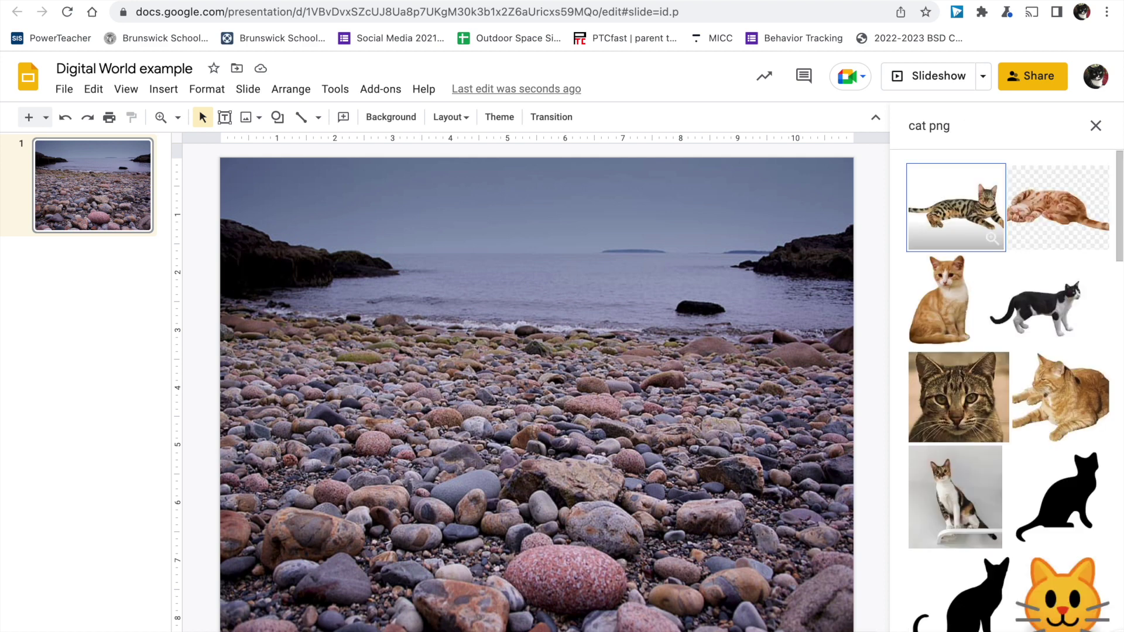
pyautogui.click(1034, 301)
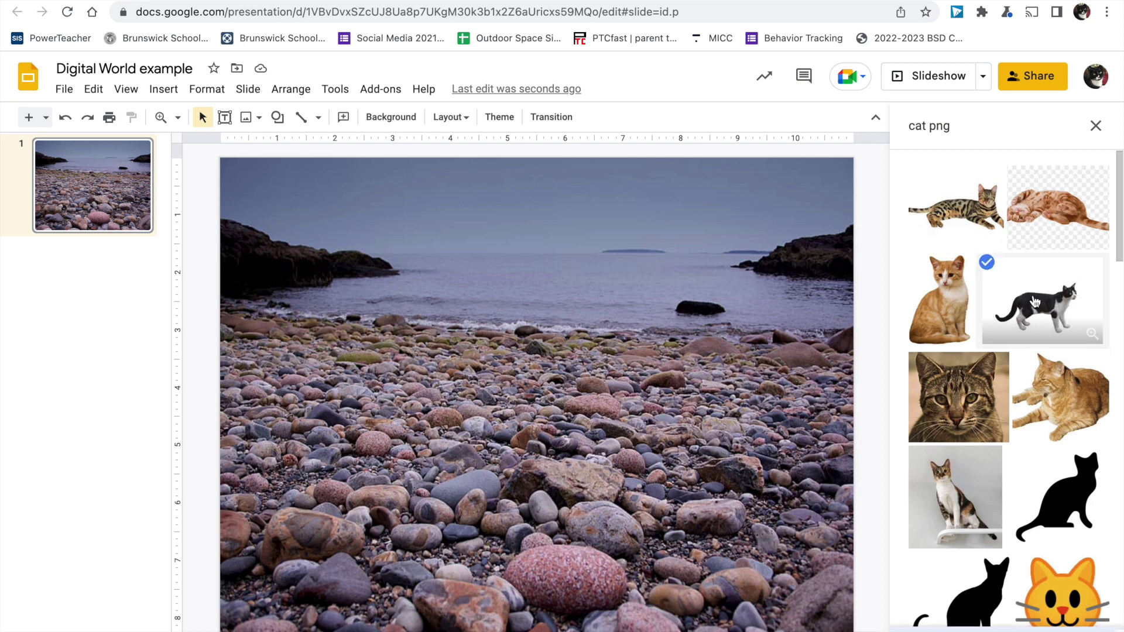
pyautogui.click(1069, 630)
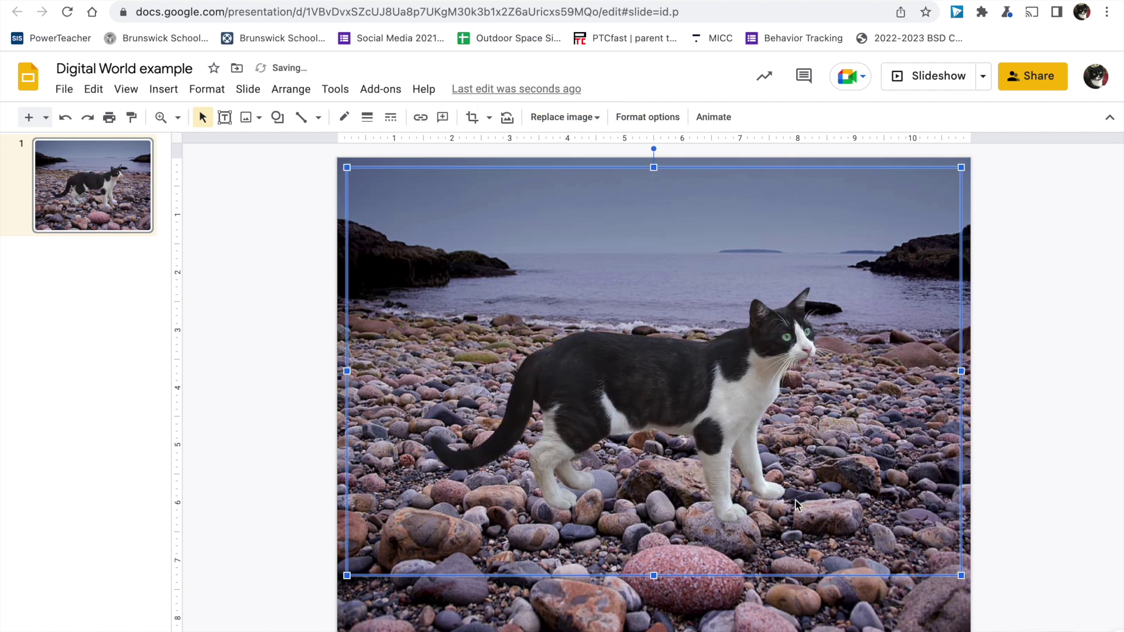
# - Shrink the black-and-white cat, set it on the pebbles left of centre, and copy it
pyautogui.moveTo(658, 391); pyautogui.dragTo(492, 482)
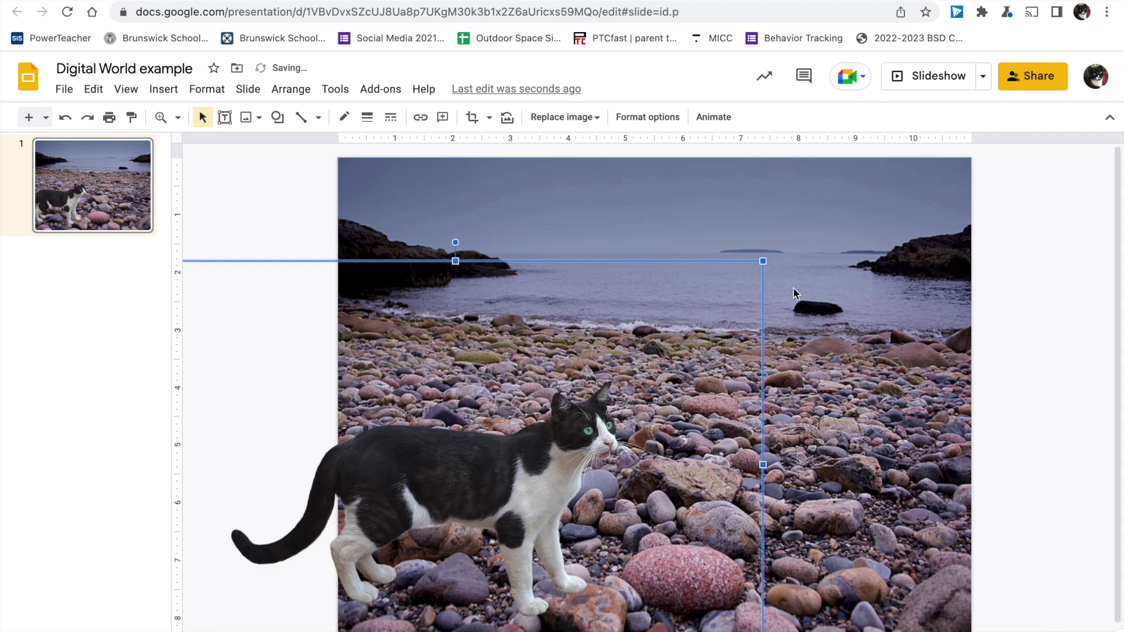
pyautogui.moveTo(763, 260); pyautogui.dragTo(543, 407)
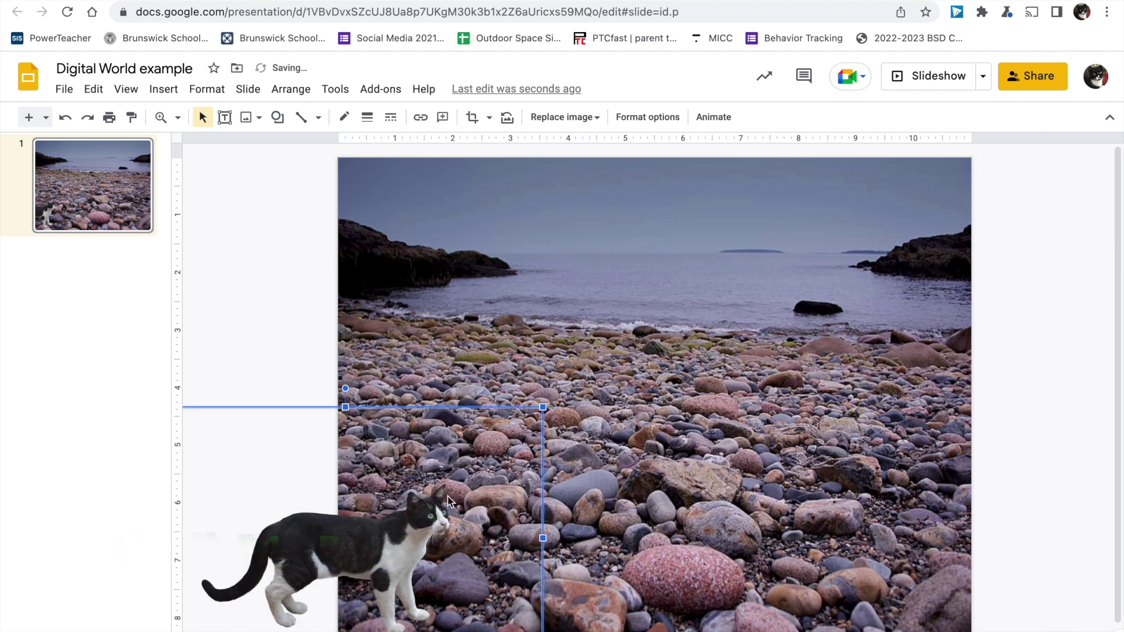
pyautogui.moveTo(415, 534); pyautogui.dragTo(525, 453)
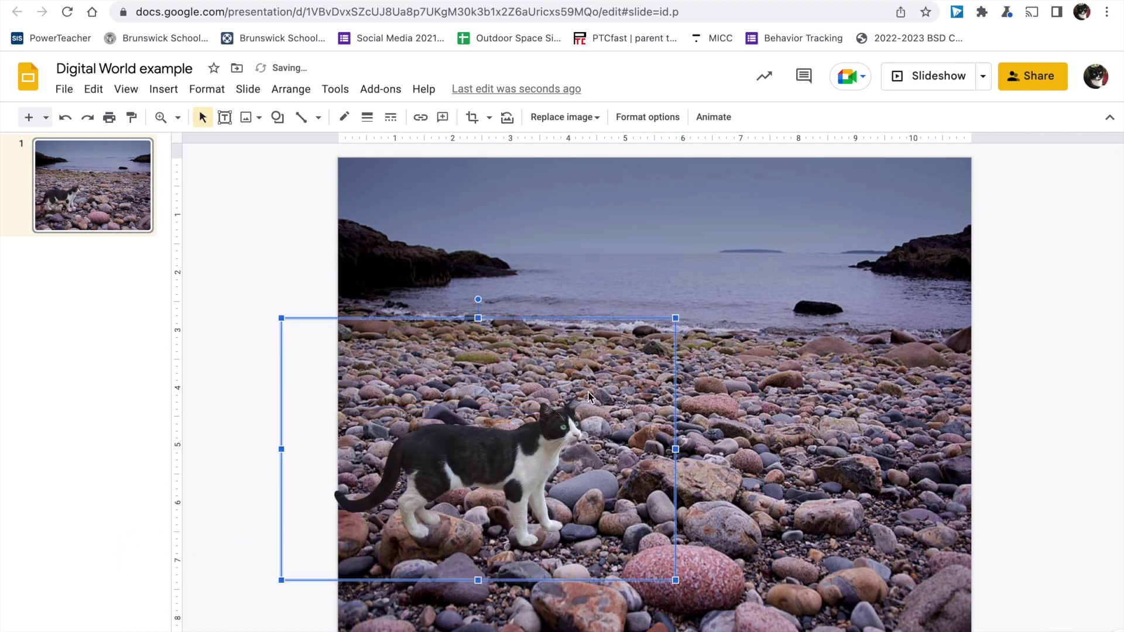
pyautogui.rightClick(519, 452)
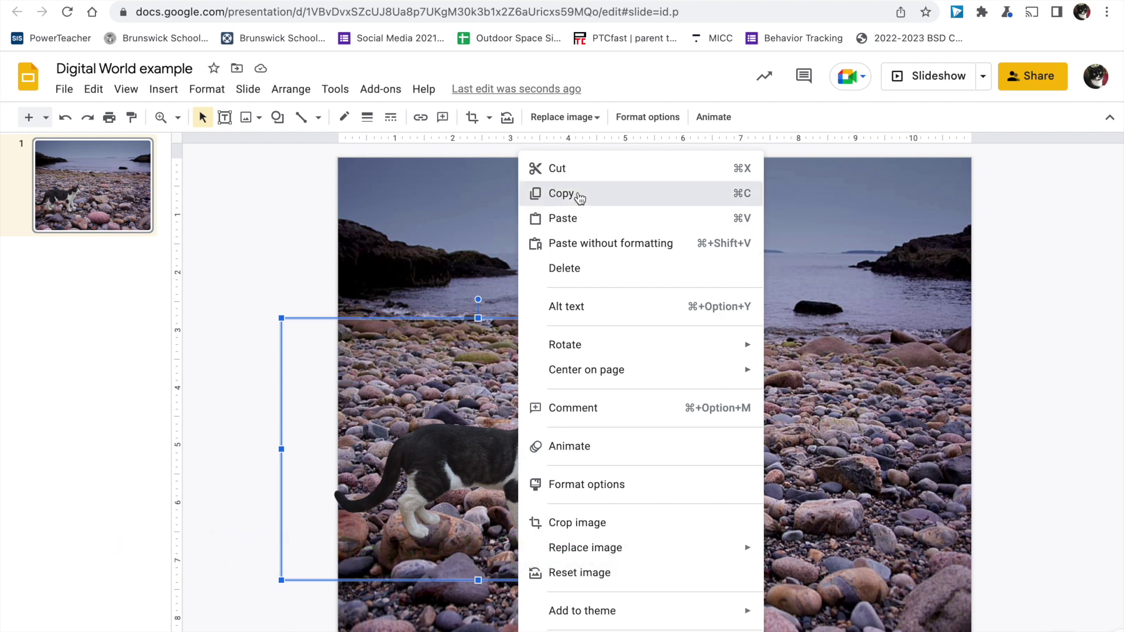
pyautogui.click(579, 196)
# - Paste a second cat, enlarge it, and position it at the lower left
pyautogui.rightClick(532, 429)
pyautogui.click(578, 219)
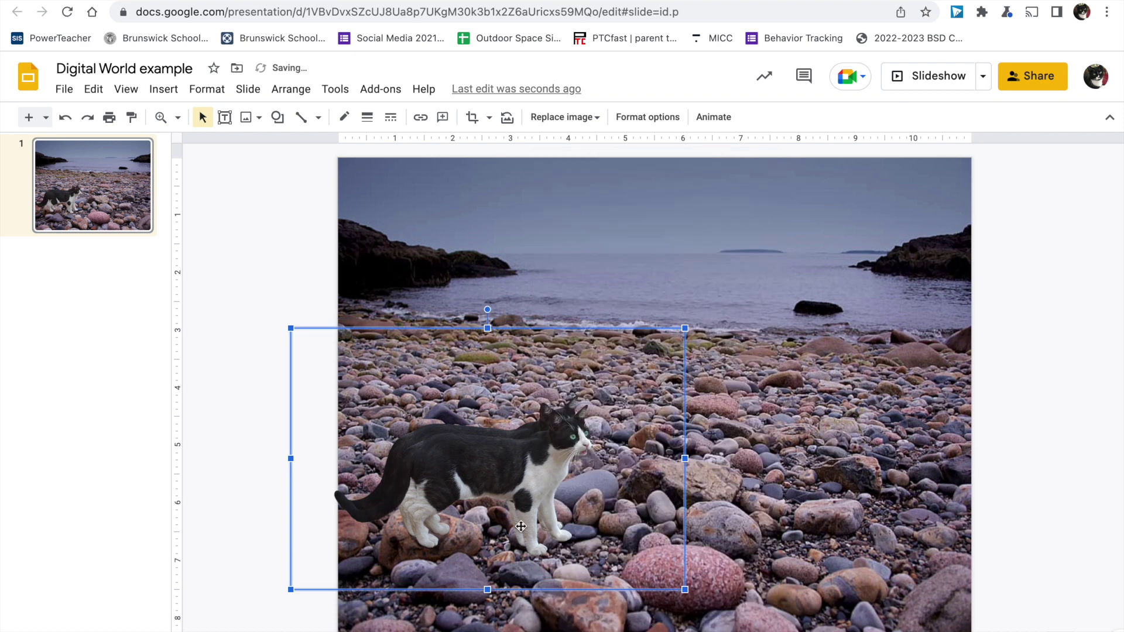
pyautogui.moveTo(515, 460); pyautogui.dragTo(626, 487)
pyautogui.moveTo(798, 356); pyautogui.dragTo(848, 307)
pyautogui.moveTo(630, 530); pyautogui.dragTo(567, 574)
# - Paste a third cat, shrink it, and place it on the shore near the rocks
pyautogui.rightClick(547, 527)
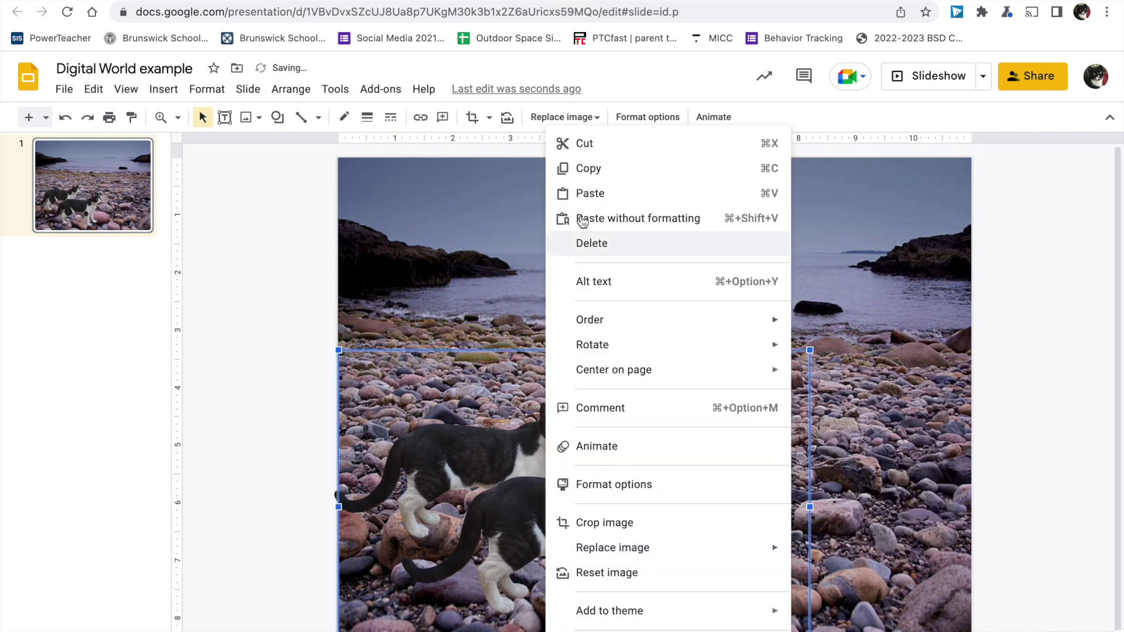
pyautogui.click(581, 194)
pyautogui.moveTo(521, 460); pyautogui.dragTo(478, 334)
pyautogui.moveTo(651, 211); pyautogui.dragTo(490, 318)
pyautogui.moveTo(400, 403); pyautogui.dragTo(469, 321)
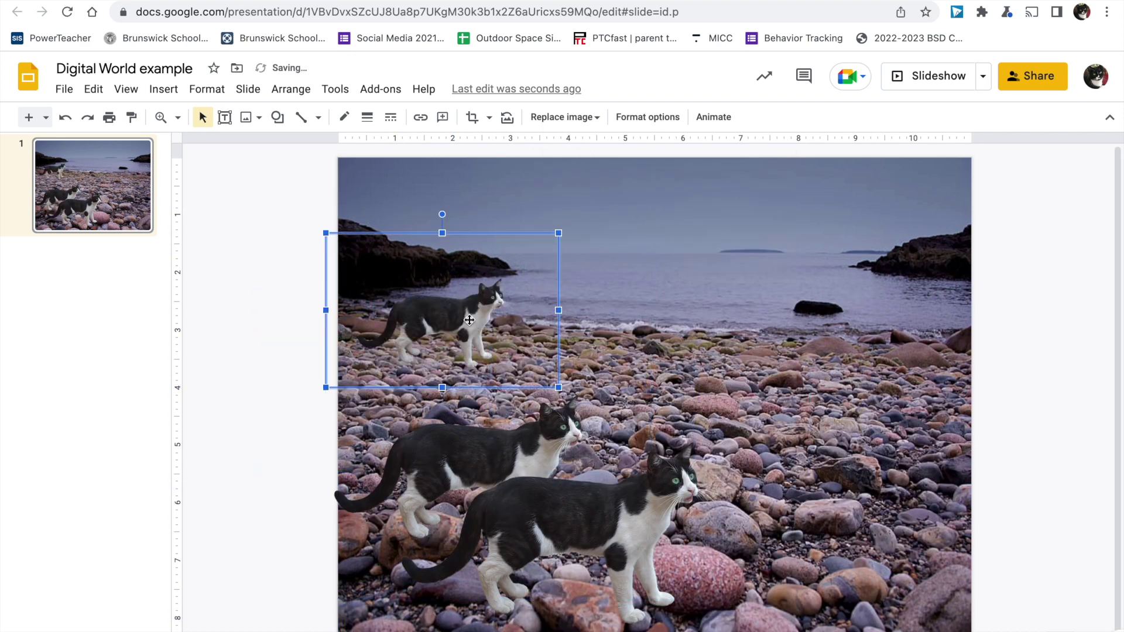
# - Paste a fourth cat, shrink it, and place it on the shoreline mid-slide
pyautogui.rightClick(468, 321)
pyautogui.click(511, 195)
pyautogui.moveTo(515, 463); pyautogui.dragTo(586, 337)
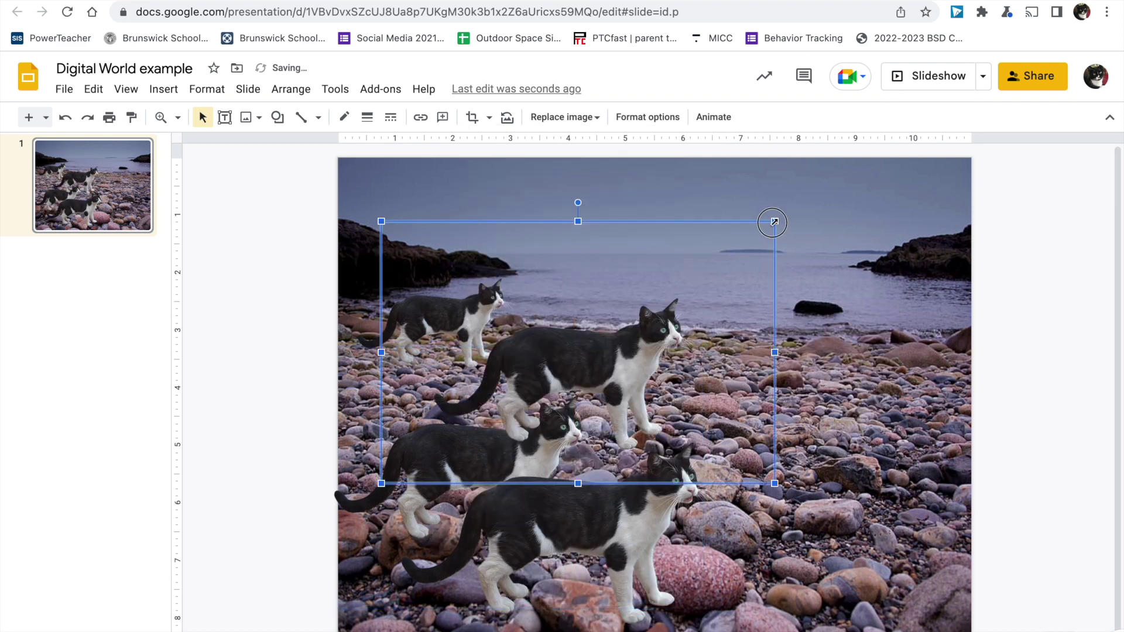
pyautogui.moveTo(774, 222); pyautogui.dragTo(558, 366)
pyautogui.moveTo(505, 436); pyautogui.dragTo(624, 348)
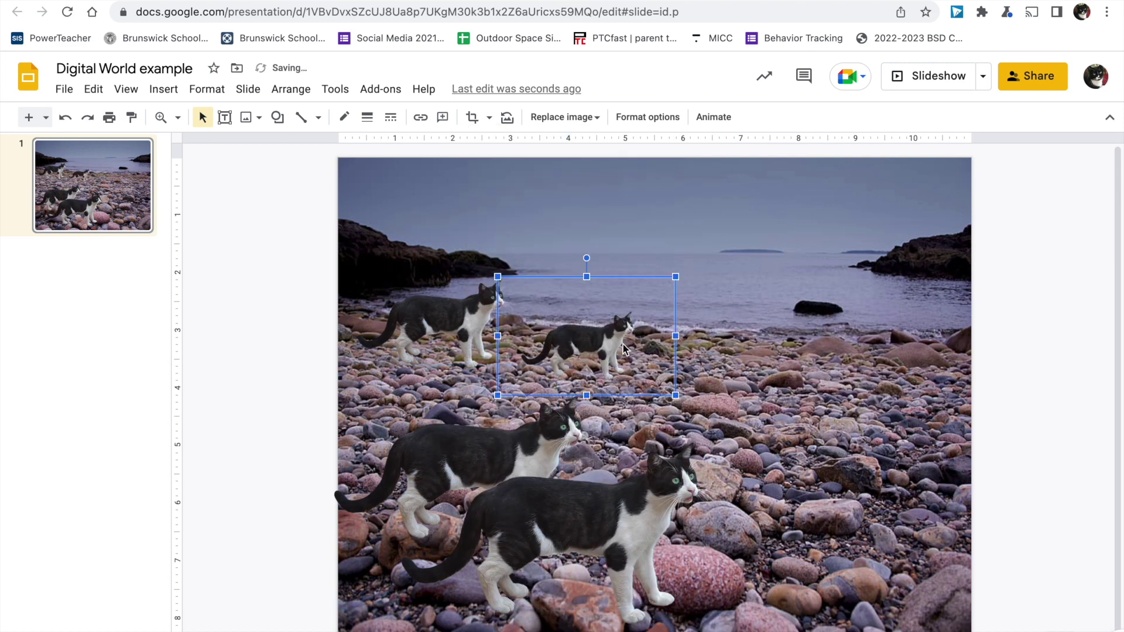
pyautogui.click(254, 122)
# - Insert the brown-and-white stretching cat from the cat png web search and move it toward centre
pyautogui.click(269, 171)
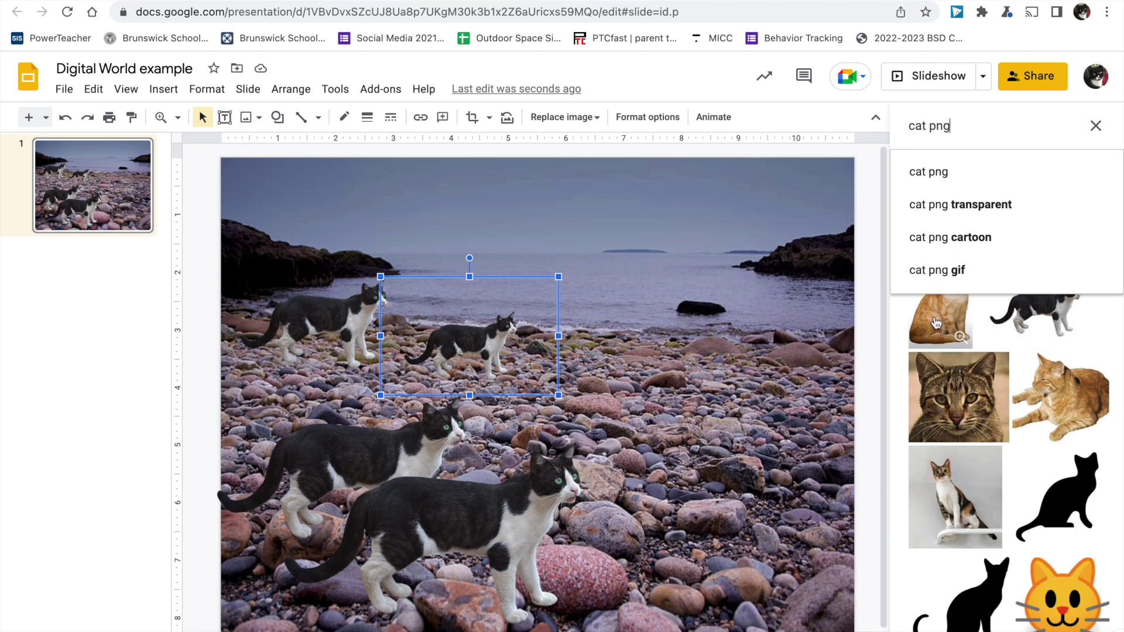
pyautogui.scroll(-15, 937, 323)
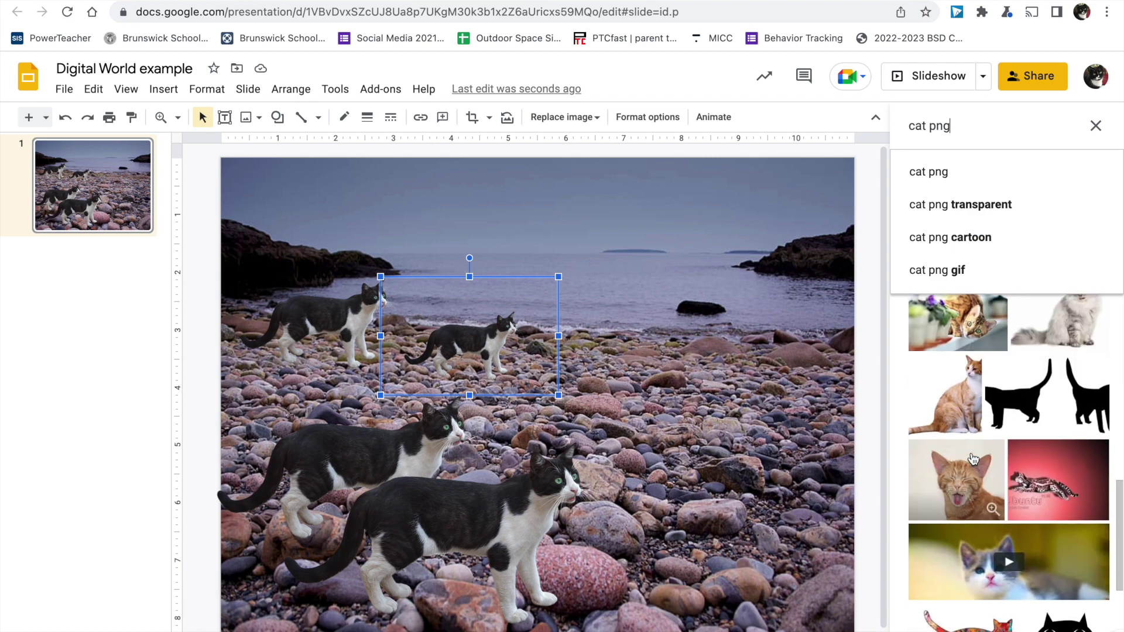
pyautogui.scroll(-15, 973, 458)
pyautogui.scroll(-15, 973, 457)
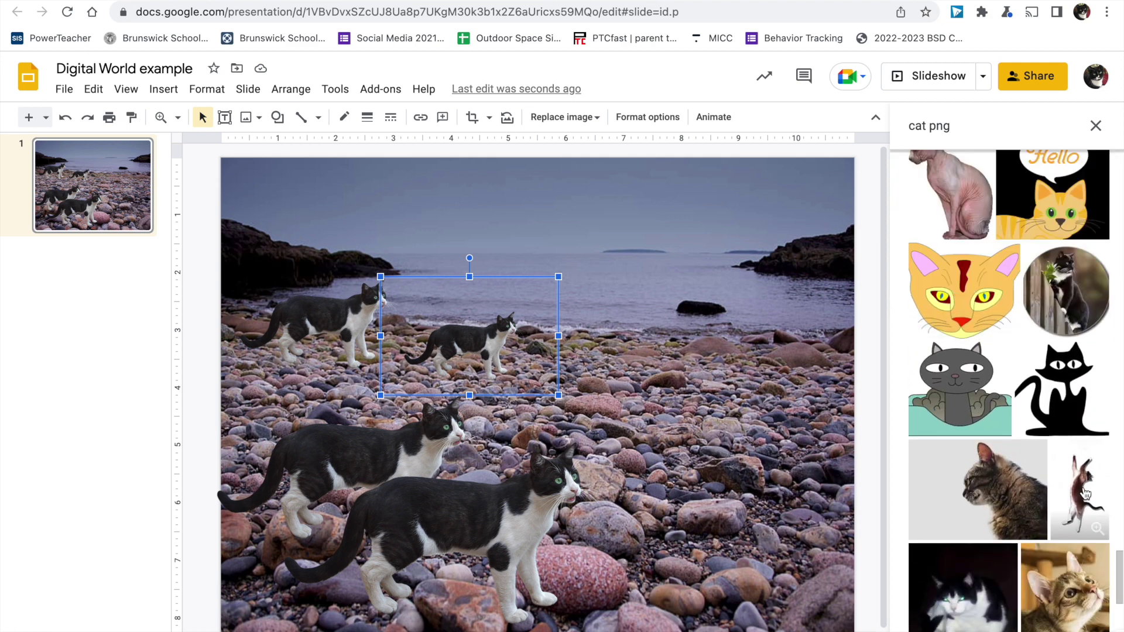
pyautogui.click(1085, 494)
pyautogui.click(1087, 630)
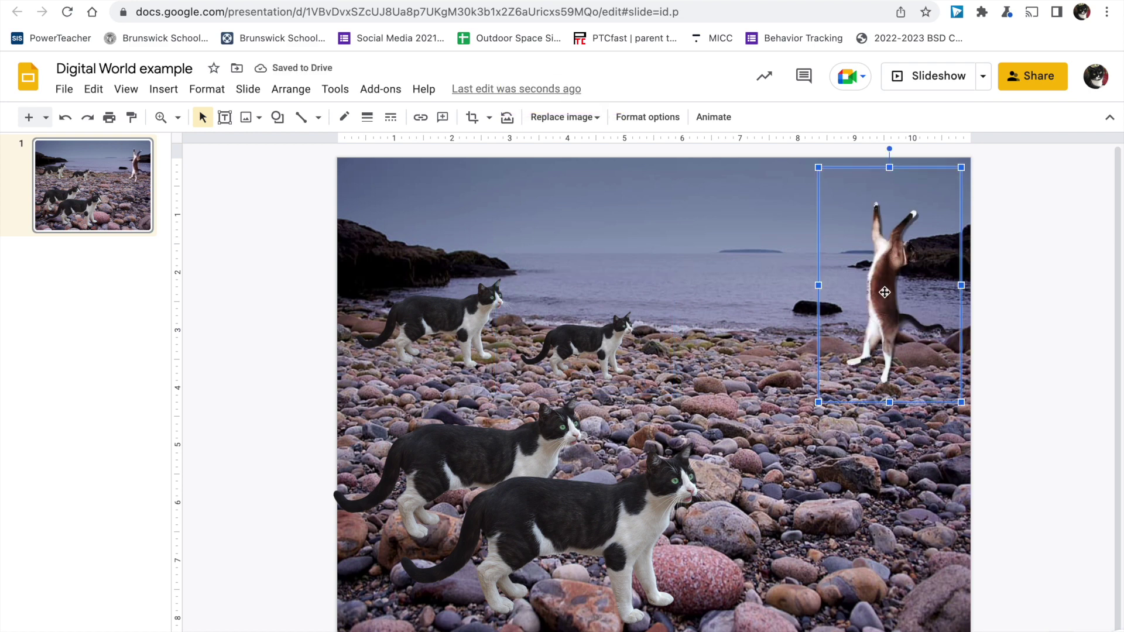
pyautogui.moveTo(885, 293); pyautogui.dragTo(743, 312)
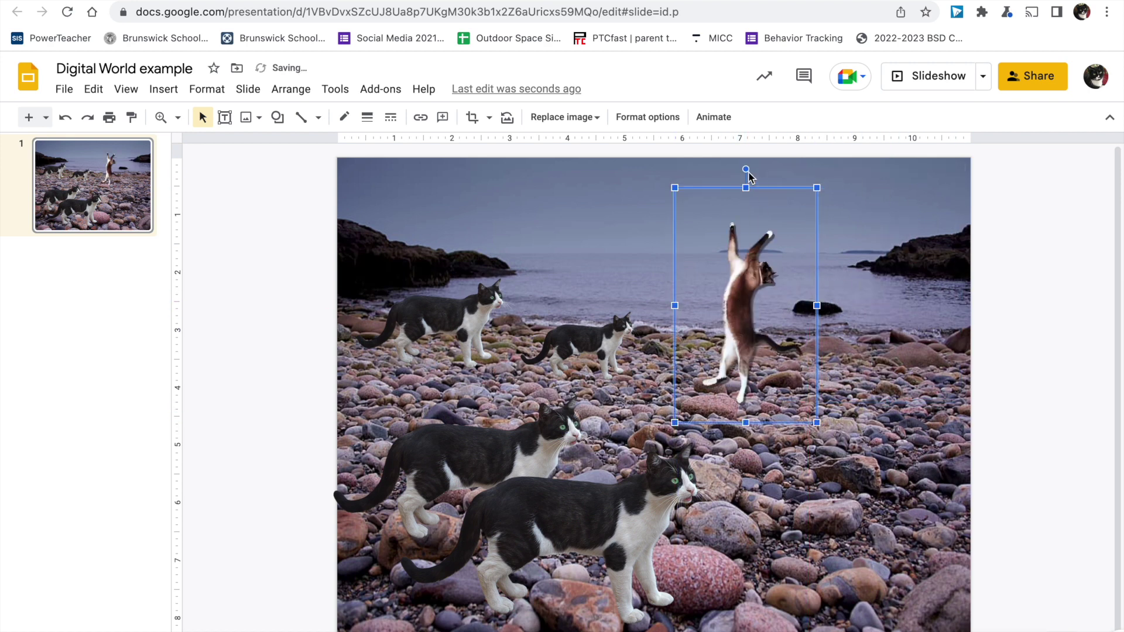
# - Rotate the stretching cat into a leaping tilt, shrink it, and raise it into the sky
pyautogui.moveTo(745, 170); pyautogui.dragTo(662, 222)
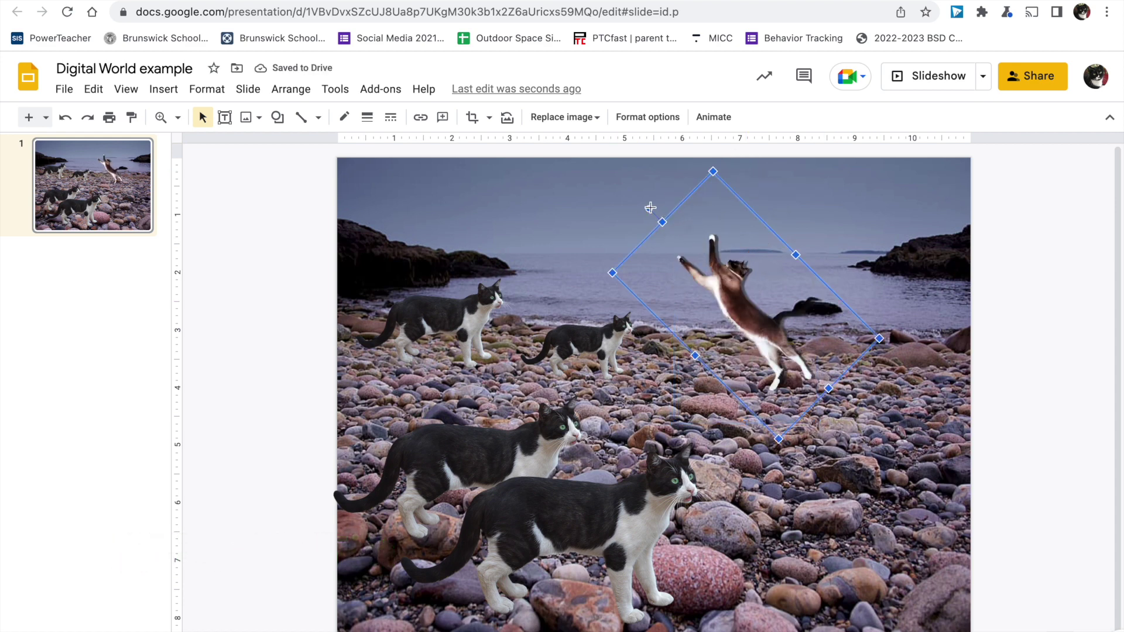
pyautogui.moveTo(650, 209); pyautogui.dragTo(622, 379)
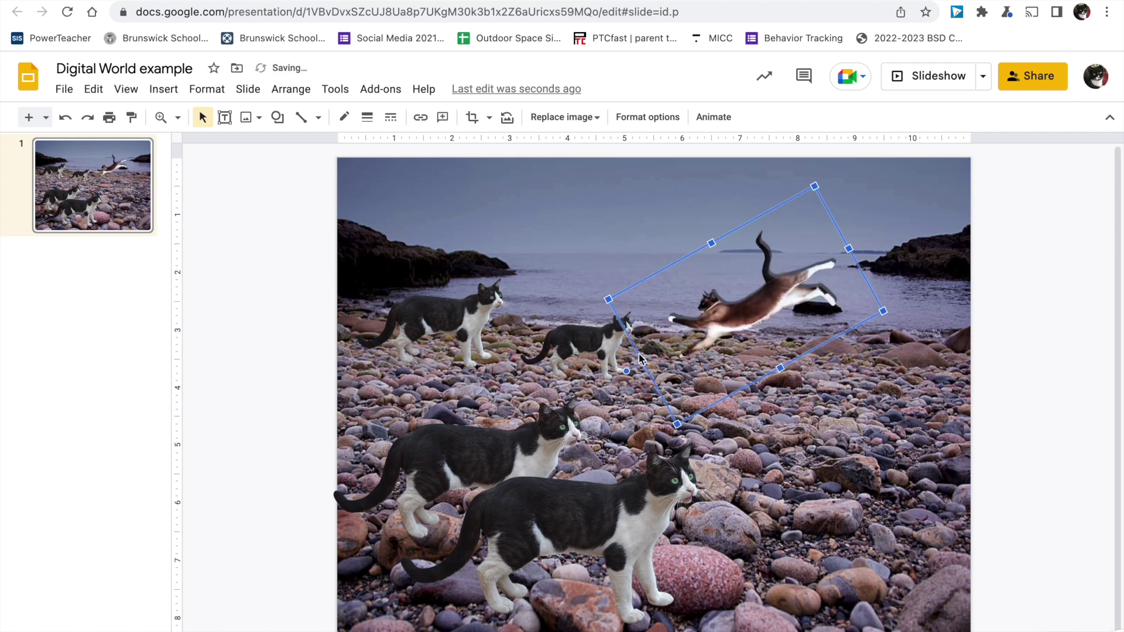
pyautogui.moveTo(678, 424); pyautogui.dragTo(722, 354)
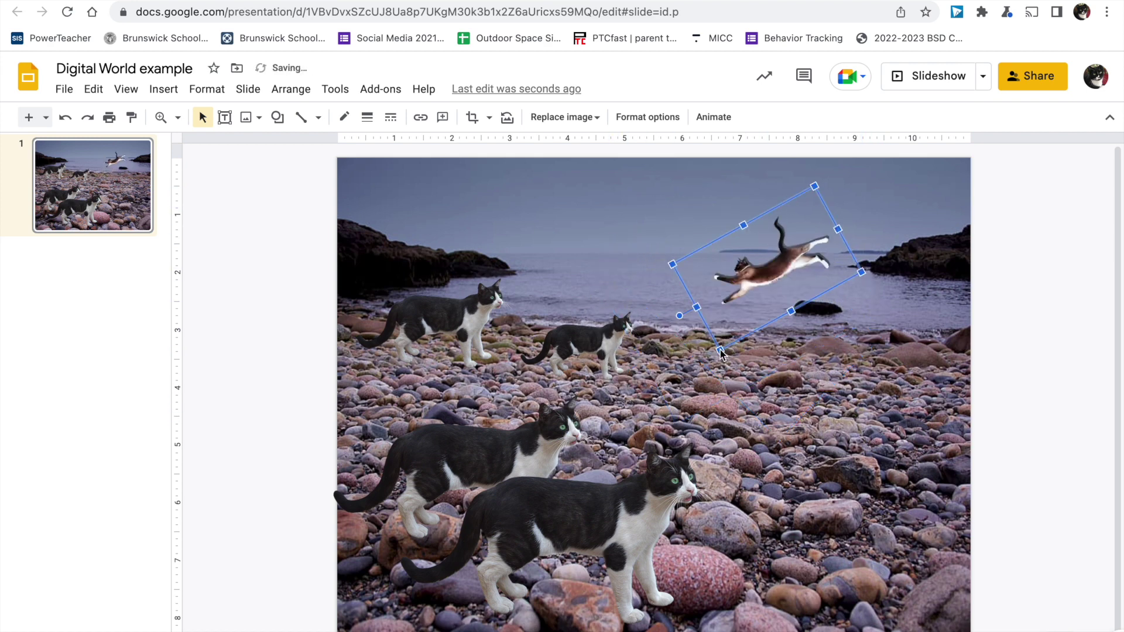
pyautogui.moveTo(781, 247); pyautogui.dragTo(792, 218)
pyautogui.rightClick(790, 219)
# - Copy the leaping cat and paste two copies, one below-right and one to the left
pyautogui.click(821, 168)
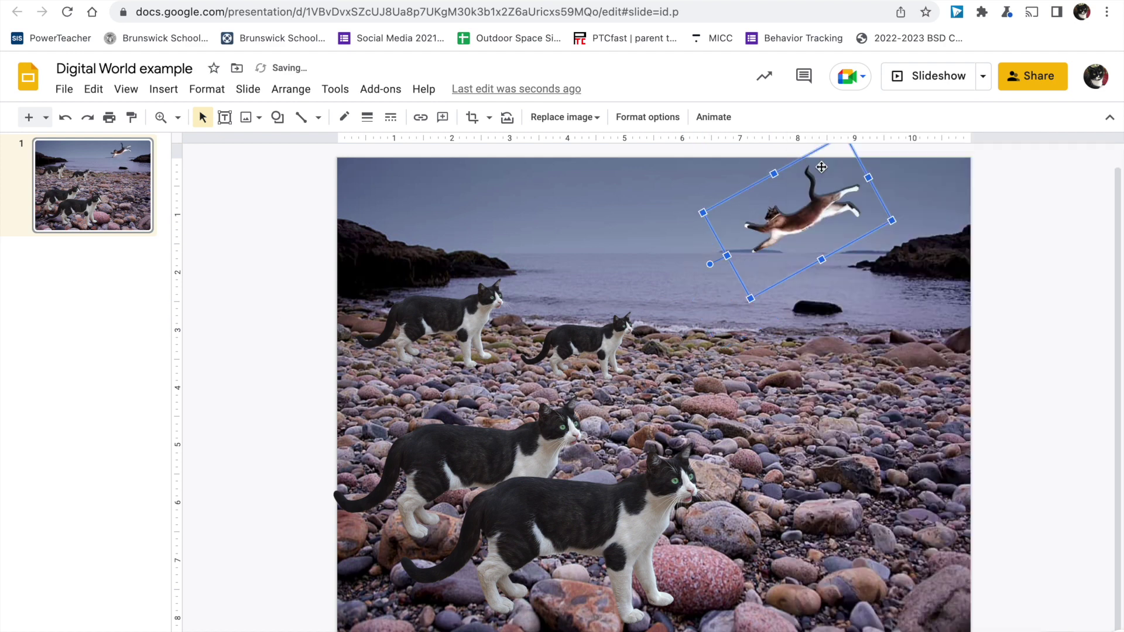
pyautogui.rightClick(797, 210)
pyautogui.click(800, 202)
pyautogui.moveTo(808, 223); pyautogui.dragTo(843, 297)
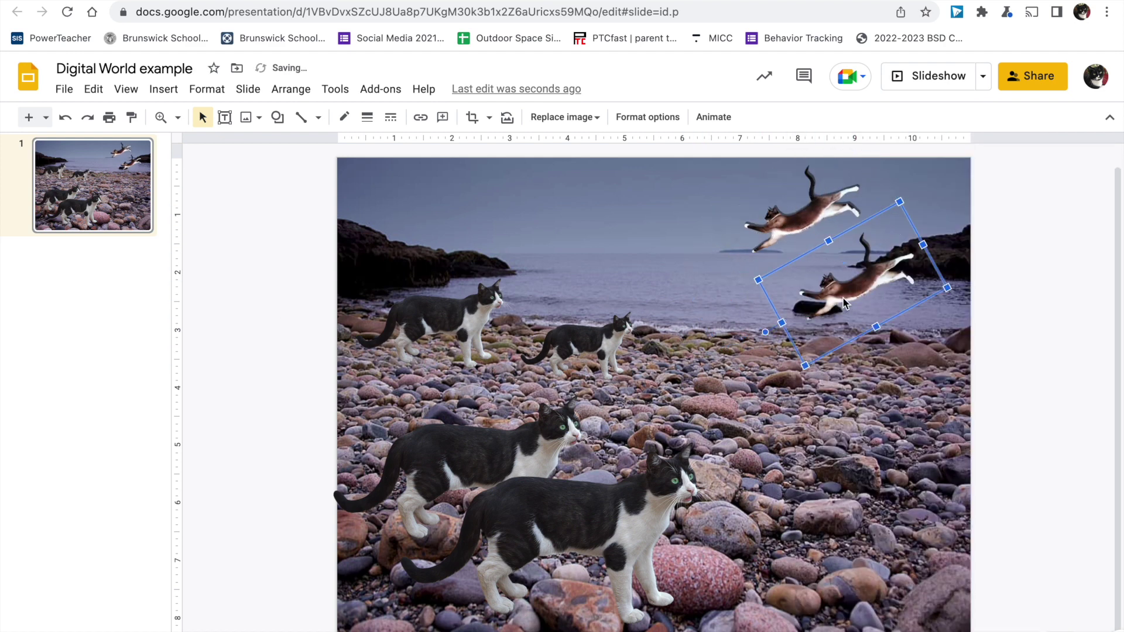
pyautogui.rightClick(844, 297)
pyautogui.click(877, 199)
pyautogui.moveTo(759, 246); pyautogui.dragTo(640, 241)
# - Paste two more shrunken leaping cats, one in the upper right sky, one between the others
pyautogui.rightClick(640, 240)
pyautogui.click(672, 202)
pyautogui.moveTo(874, 164); pyautogui.dragTo(832, 237)
pyautogui.moveTo(793, 286); pyautogui.dragTo(897, 193)
pyautogui.rightClick(898, 192)
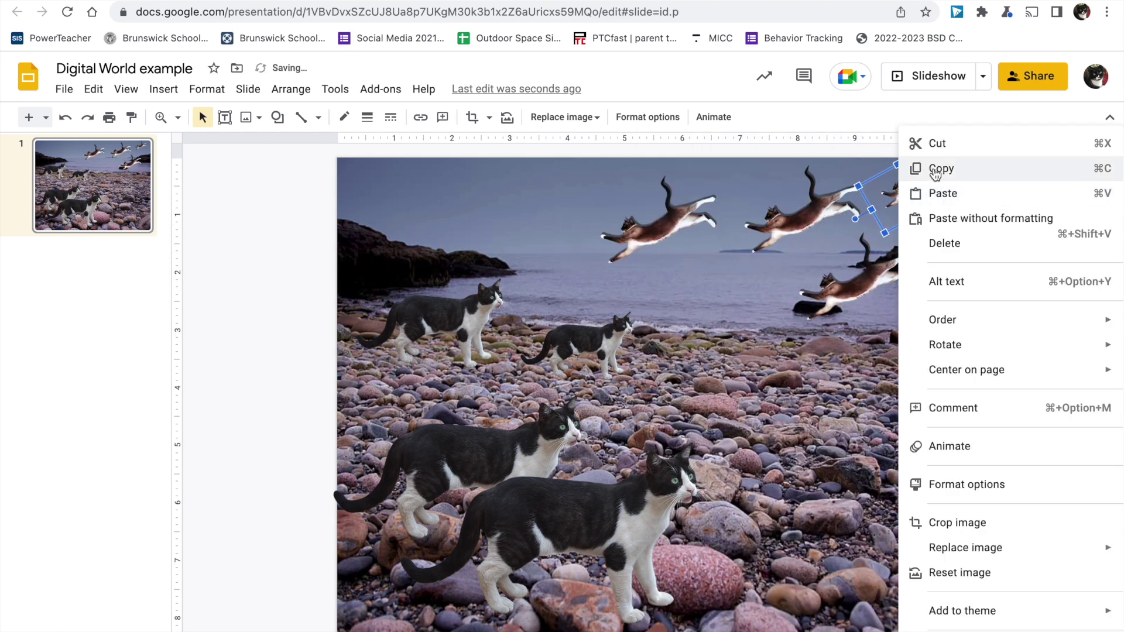
pyautogui.click(934, 196)
pyautogui.moveTo(823, 261); pyautogui.dragTo(716, 266)
pyautogui.moveTo(776, 180); pyautogui.dragTo(704, 252)
# - Paste one more small leaping cat in the upper-middle sky
pyautogui.rightClick(705, 252)
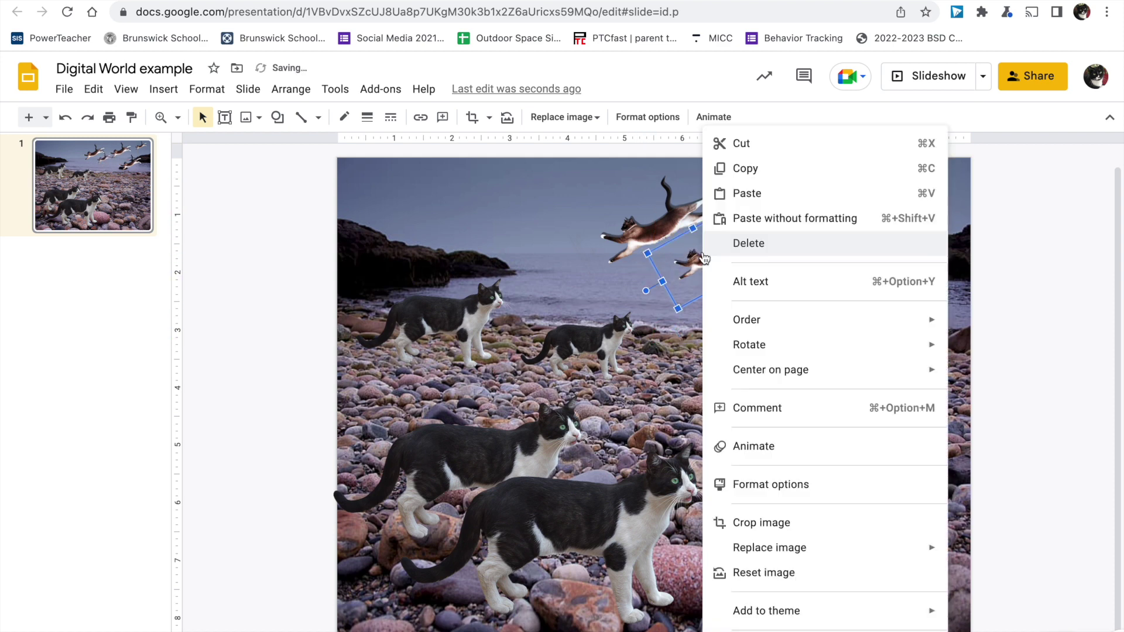
pyautogui.click(741, 192)
pyautogui.moveTo(893, 181); pyautogui.dragTo(840, 274)
pyautogui.moveTo(814, 310); pyautogui.dragTo(517, 243)
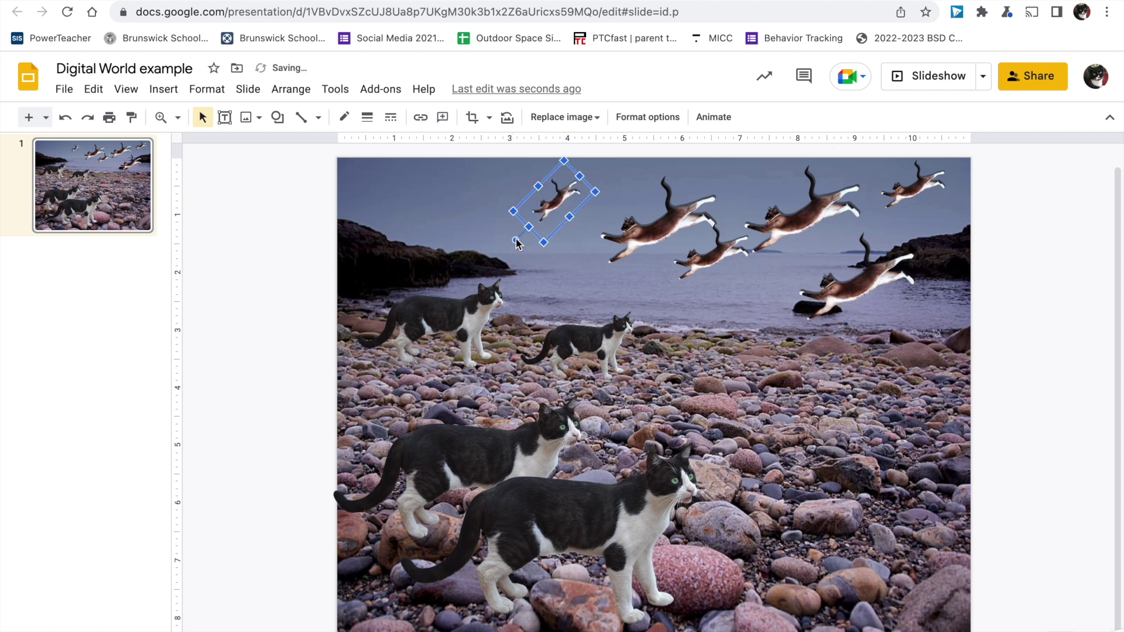
# - Insert the green-eyed tabby cat picture from a web image search
pyautogui.click(247, 117)
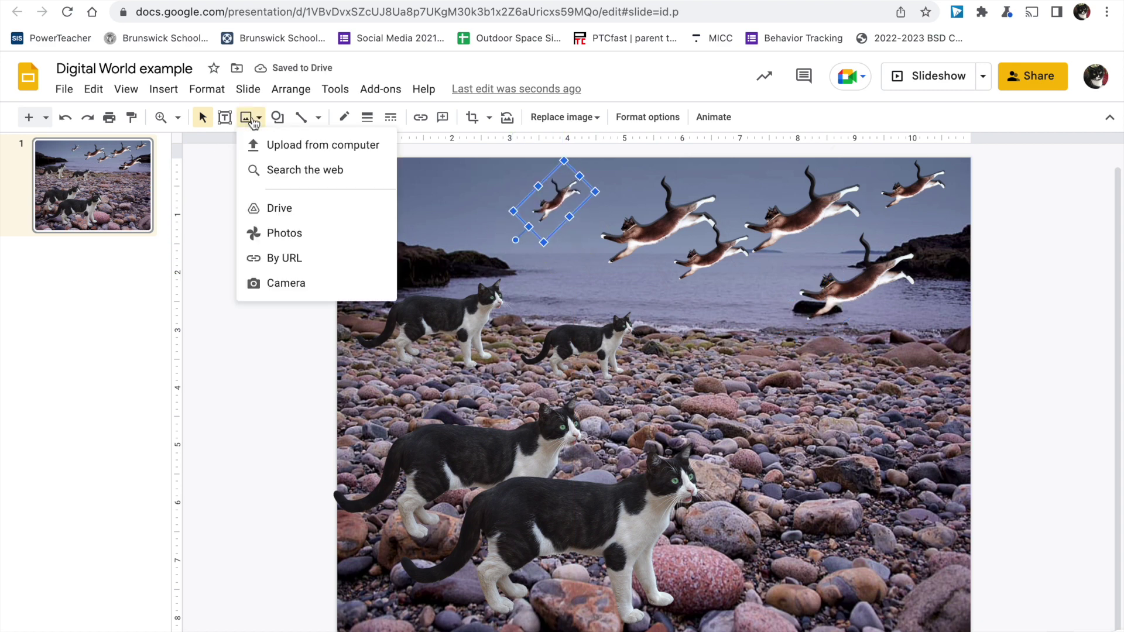
pyautogui.click(276, 168)
pyautogui.scroll(10, 949, 364)
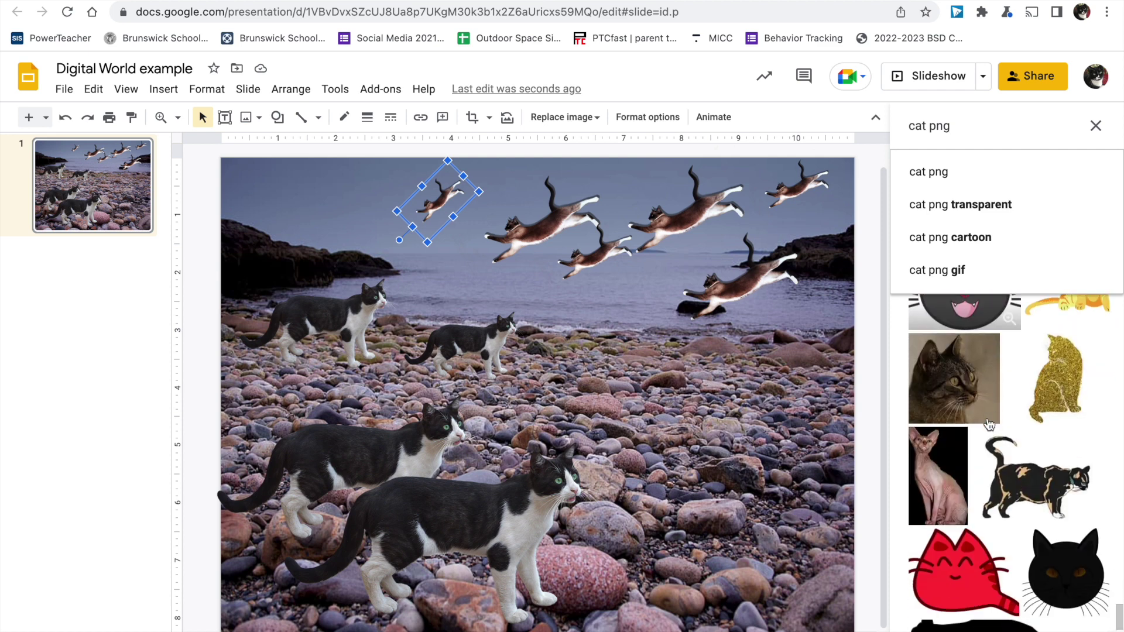
pyautogui.scroll(-15, 989, 425)
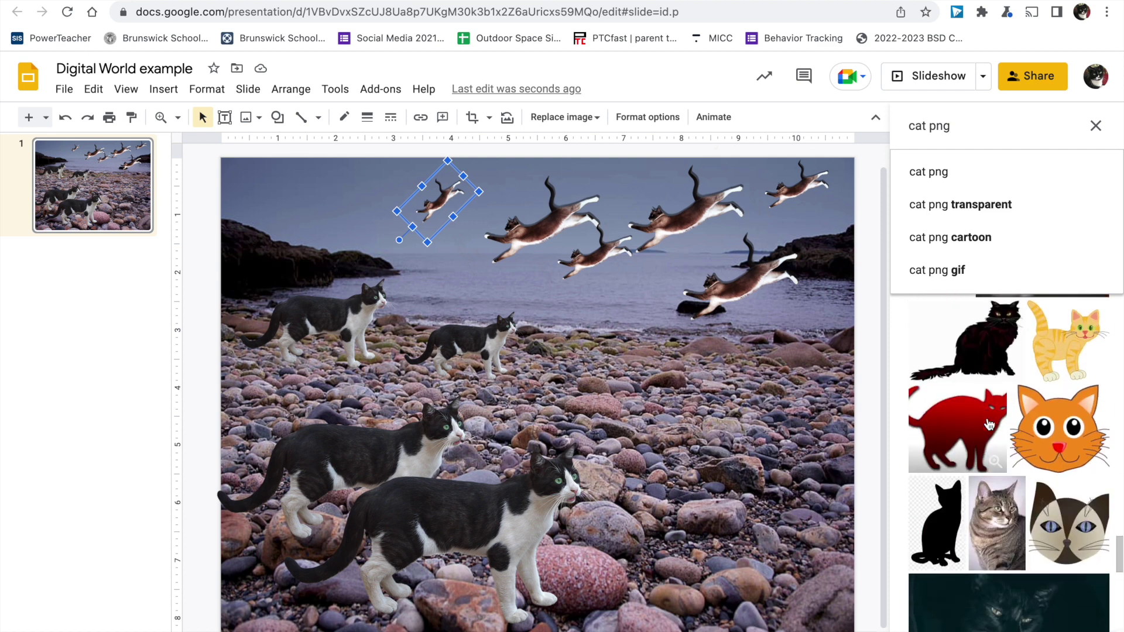
pyautogui.scroll(-10, 990, 424)
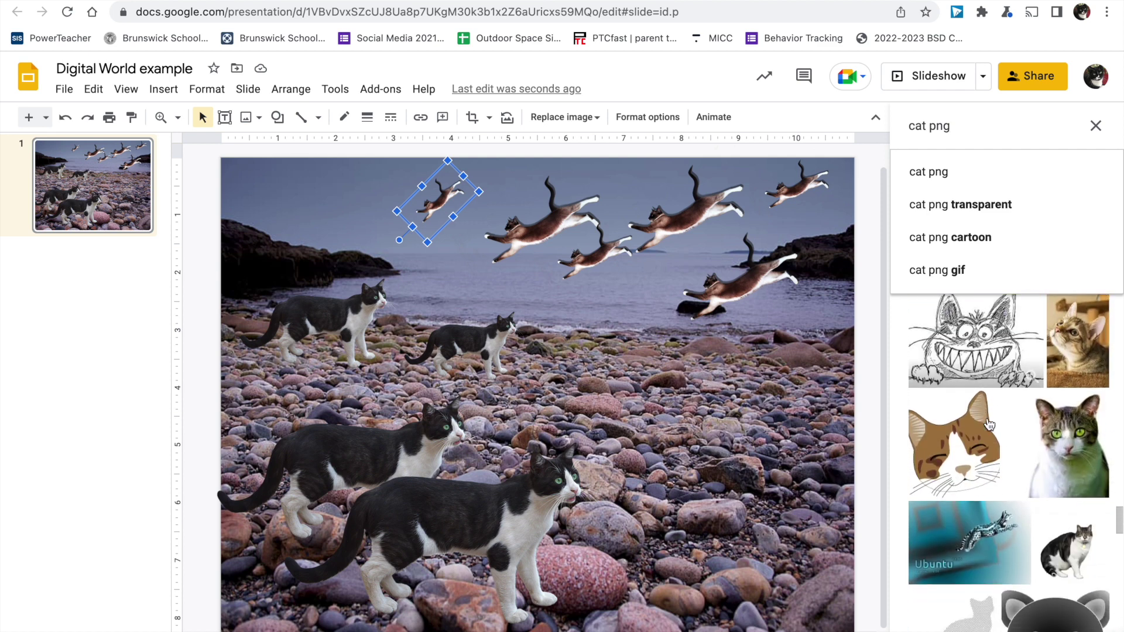
pyautogui.click(1054, 404)
pyautogui.click(1074, 625)
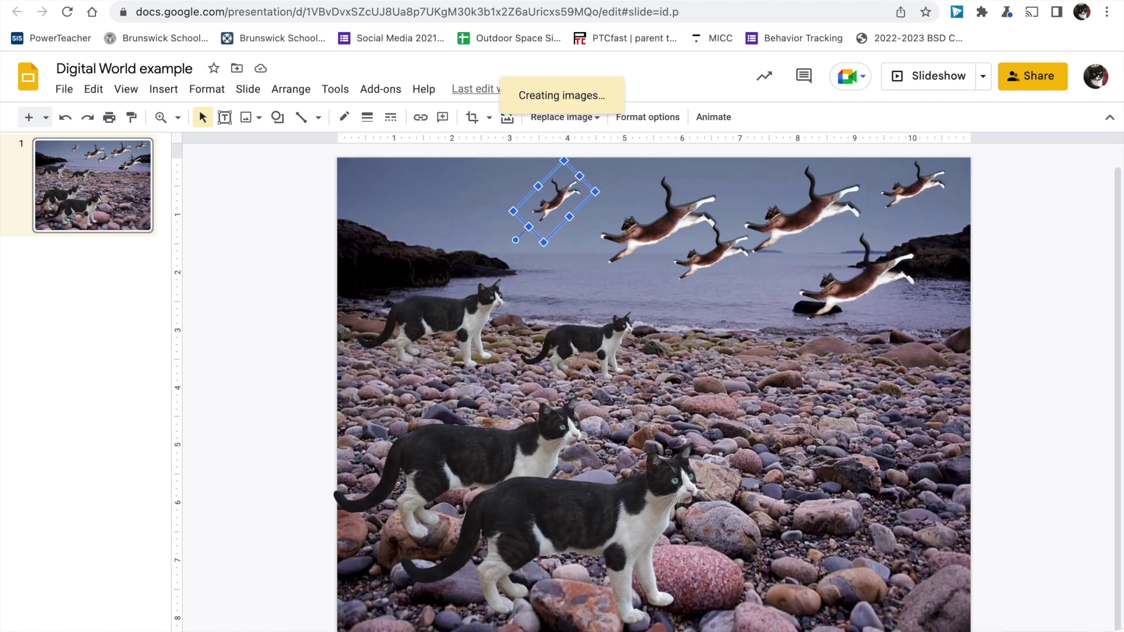
# - Enlarge the green-eyed tabby and settle it in the lower right corner
pyautogui.moveTo(818, 500); pyautogui.dragTo(630, 629)
pyautogui.moveTo(961, 375); pyautogui.dragTo(1034, 311)
pyautogui.moveTo(957, 447); pyautogui.dragTo(930, 404)
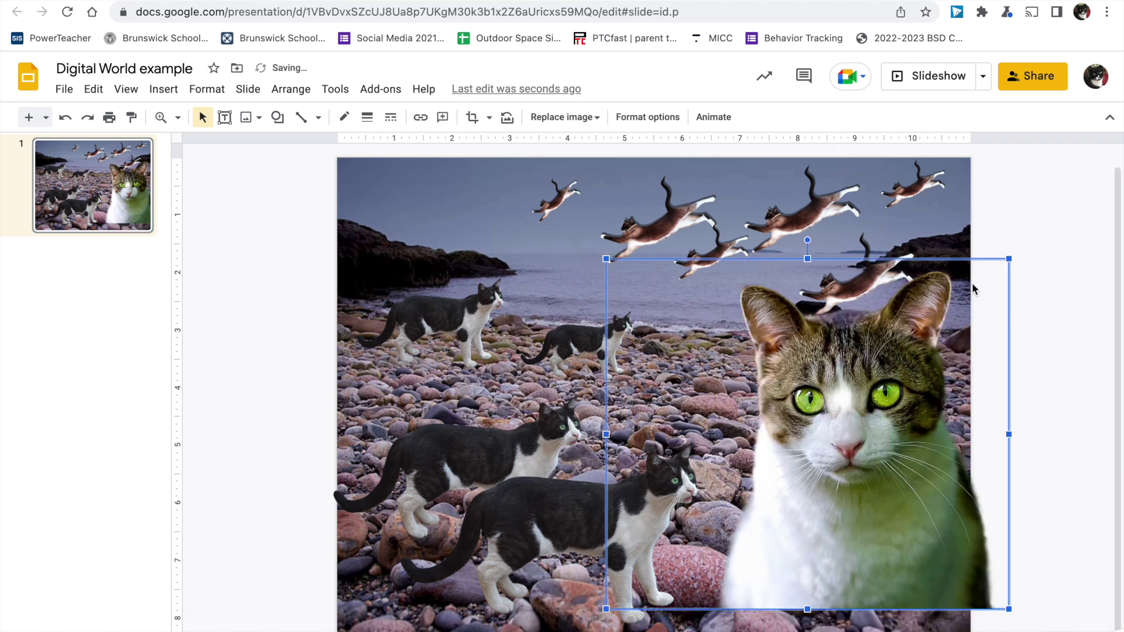
pyautogui.moveTo(606, 259); pyautogui.dragTo(549, 209)
pyautogui.moveTo(827, 404); pyautogui.dragTo(841, 463)
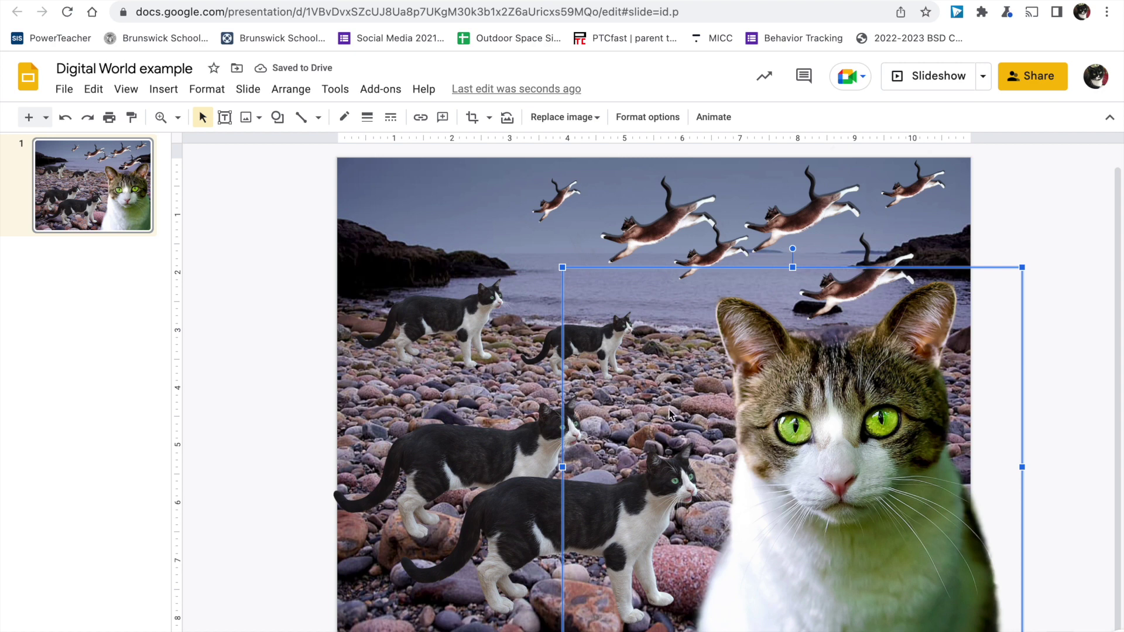
# - Insert a tabby kitten from the web search, then delete it for its white background
pyautogui.click(250, 118)
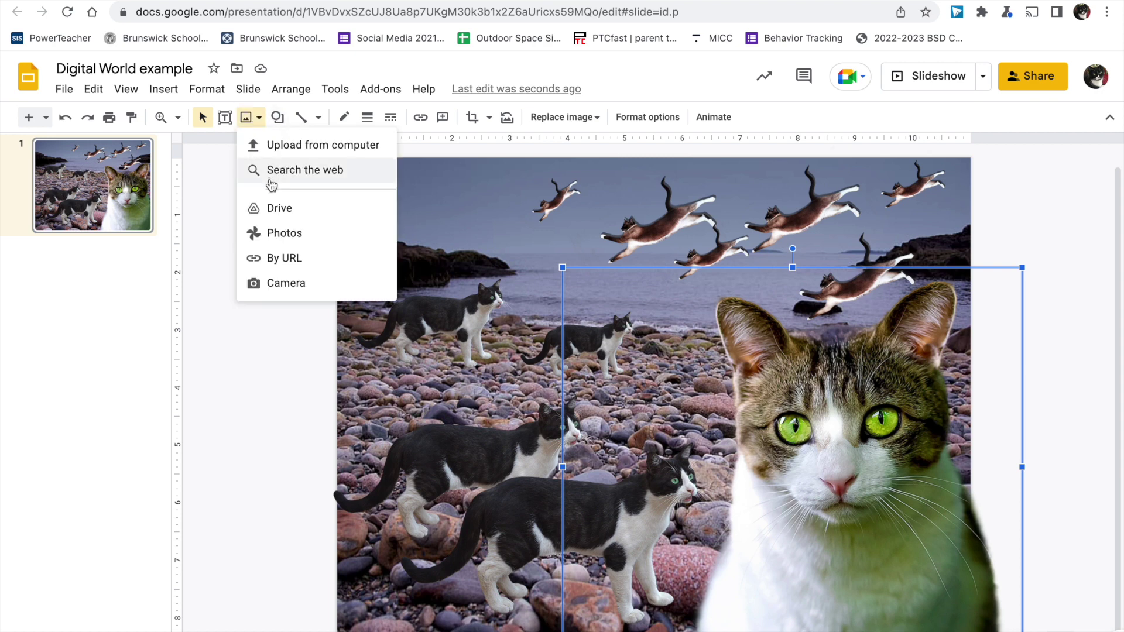
pyautogui.click(271, 170)
pyautogui.scroll(-10, 1005, 465)
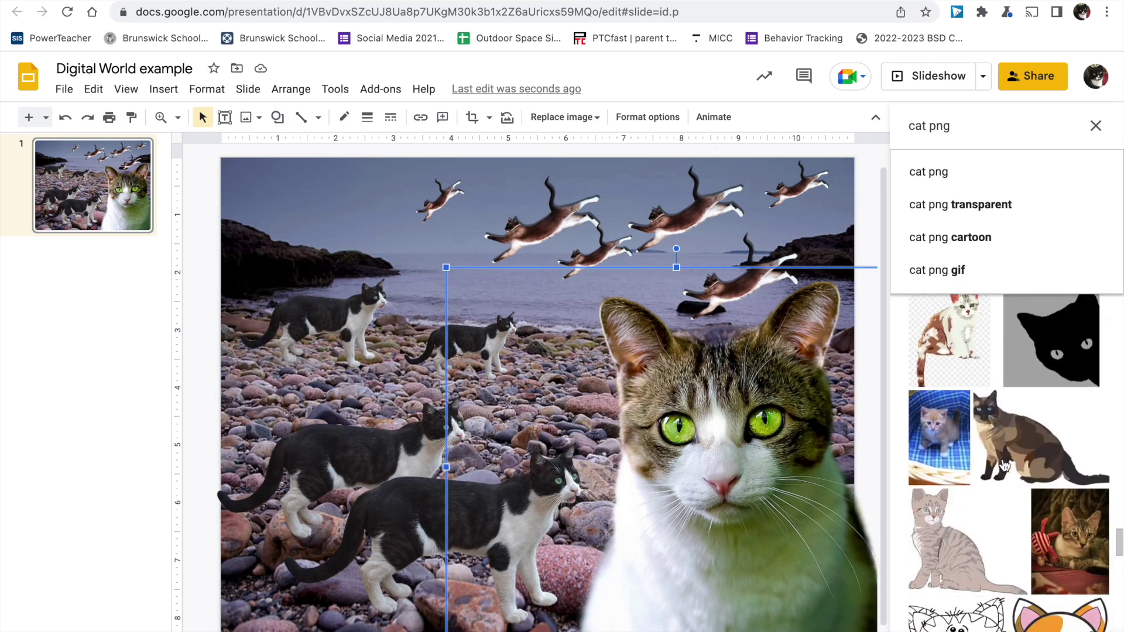
pyautogui.scroll(-10, 1005, 466)
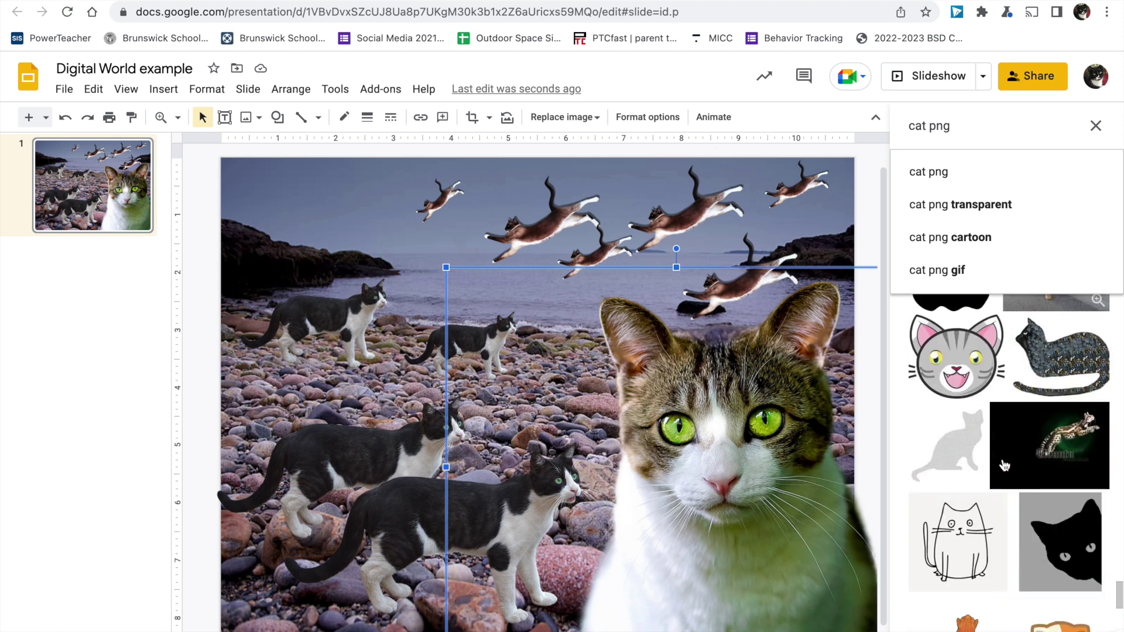
pyautogui.scroll(-10, 1005, 466)
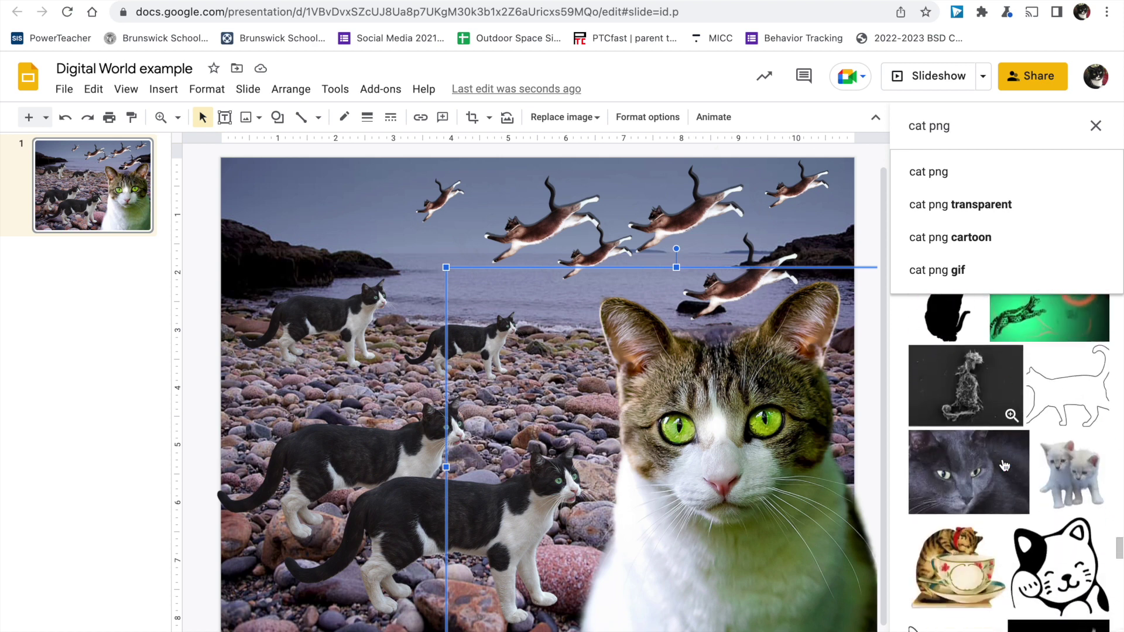
pyautogui.scroll(-1, 1005, 466)
pyautogui.click(938, 434)
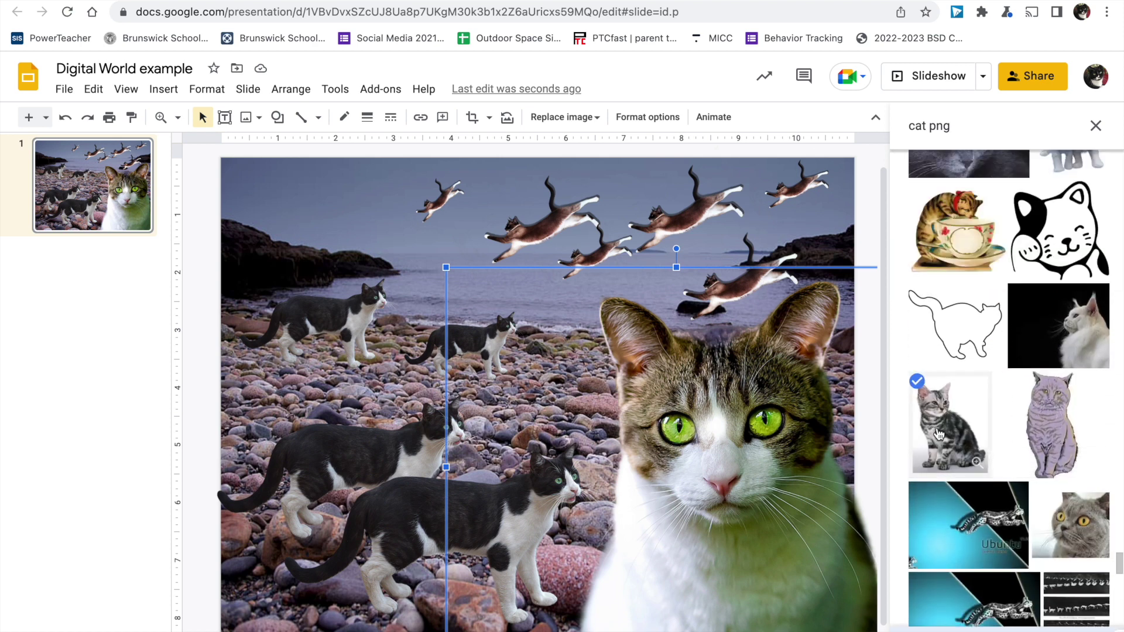
pyautogui.click(1007, 630)
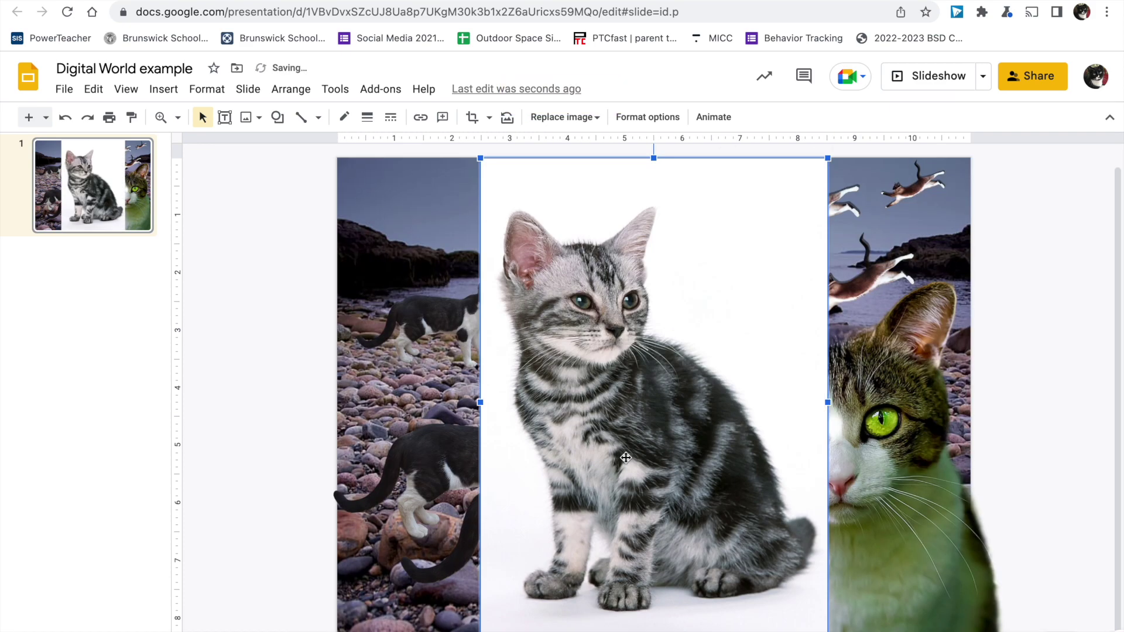
pyautogui.press('Delete')
# - Insert a grey cat picture from the web search and delete it
pyautogui.click(246, 117)
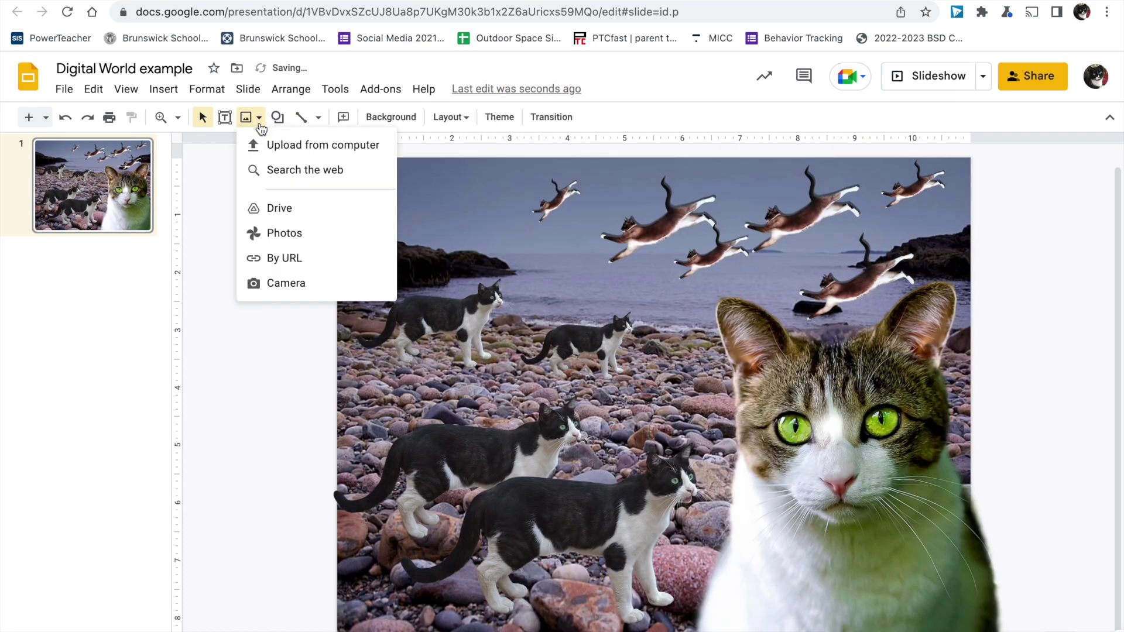
pyautogui.click(282, 168)
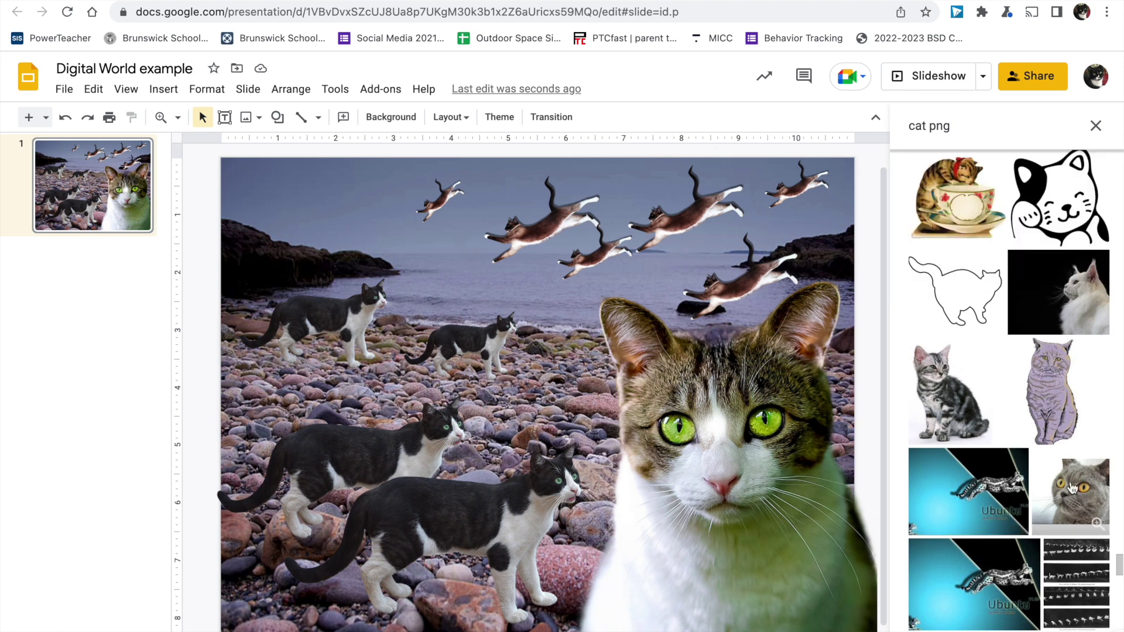
pyautogui.click(1070, 504)
pyautogui.click(1086, 622)
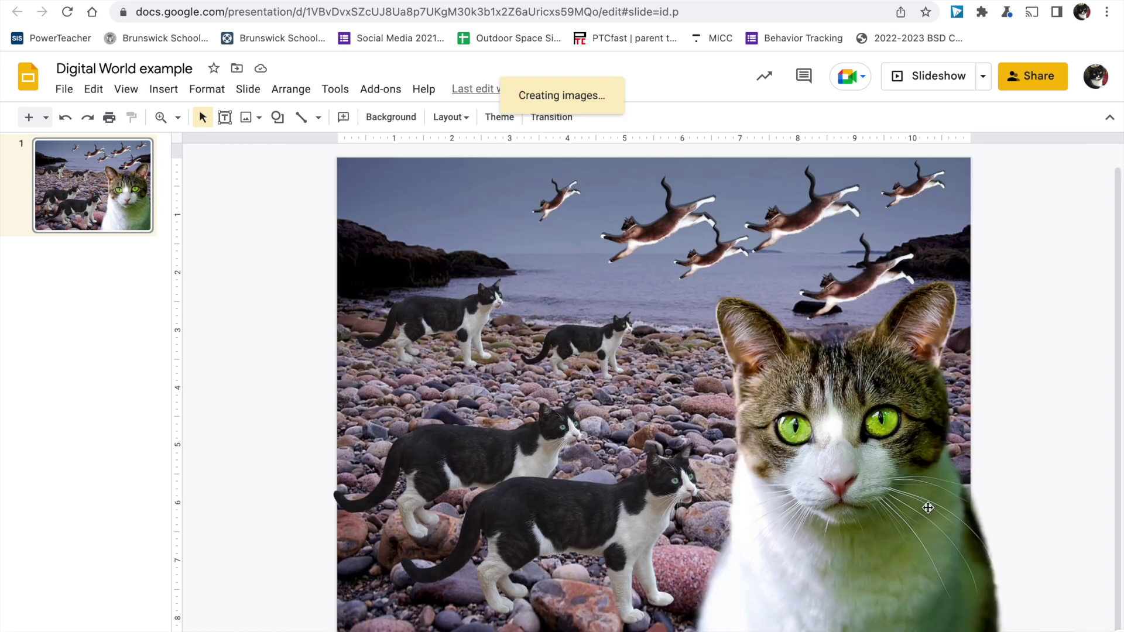
pyautogui.press('BackSpace')
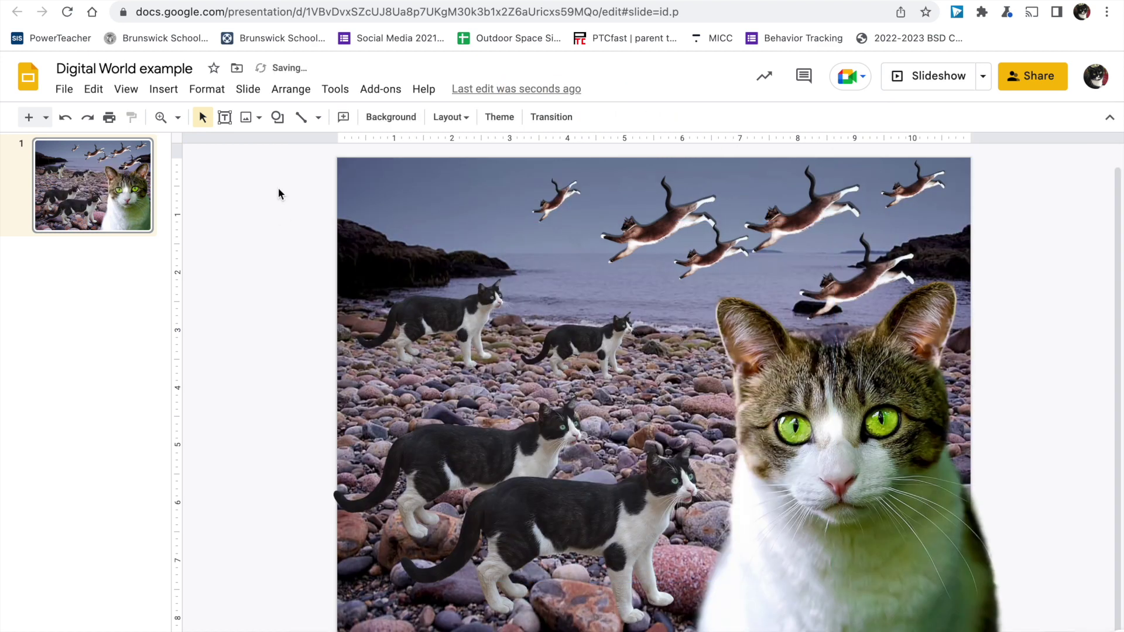
# - Try the grey sitting cat result and delete it again
pyautogui.click(246, 117)
pyautogui.click(275, 170)
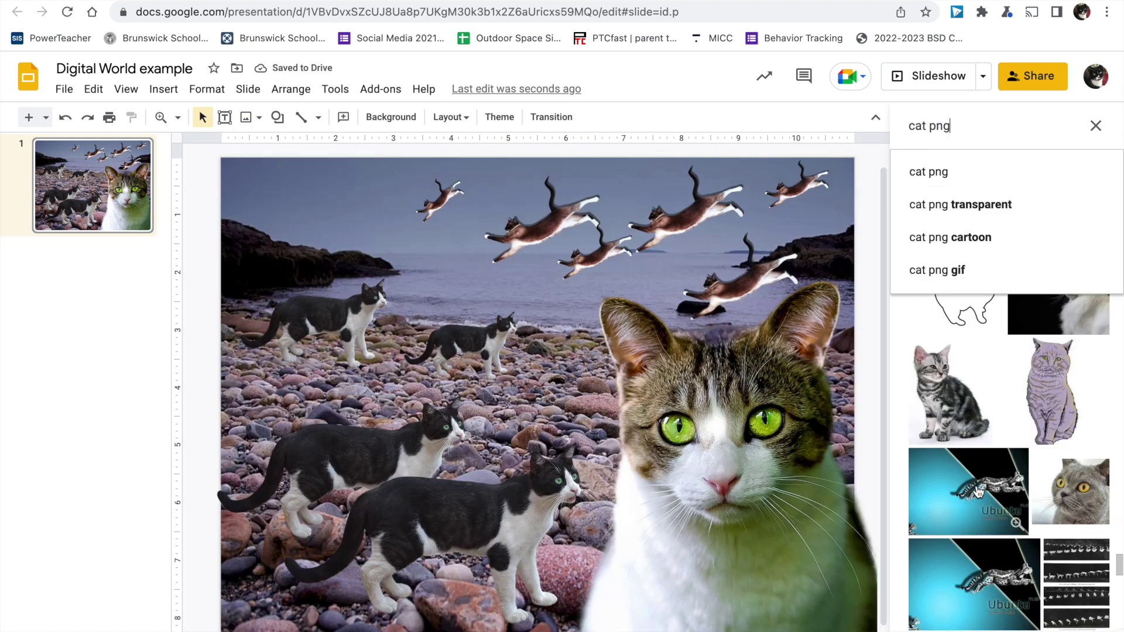
pyautogui.scroll(-8, 978, 492)
pyautogui.click(1067, 476)
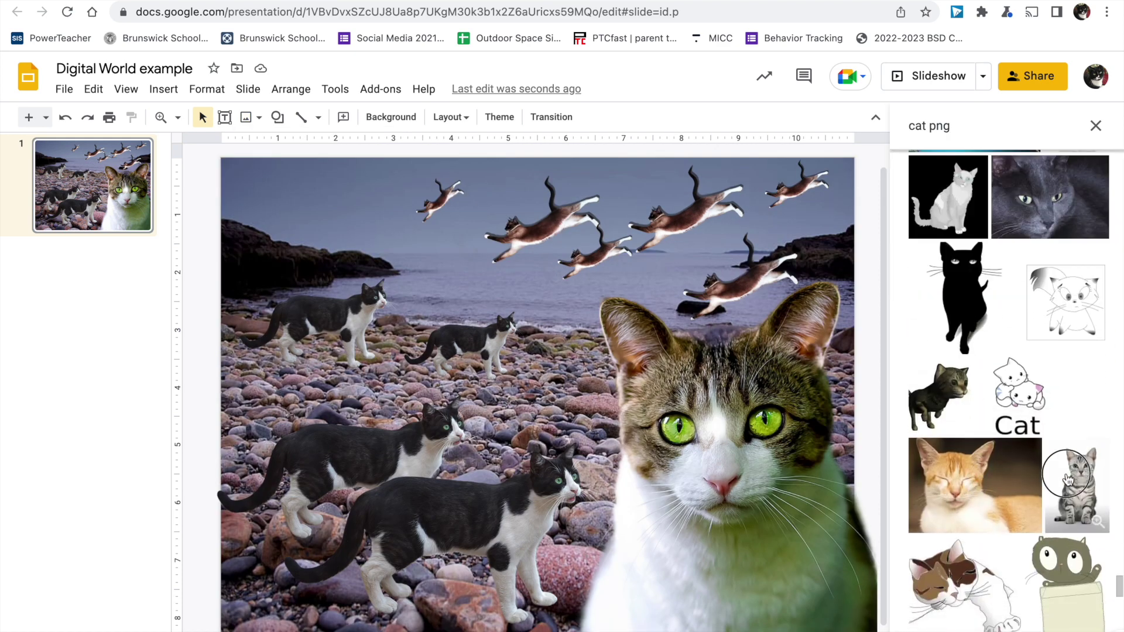
pyautogui.press('Return')
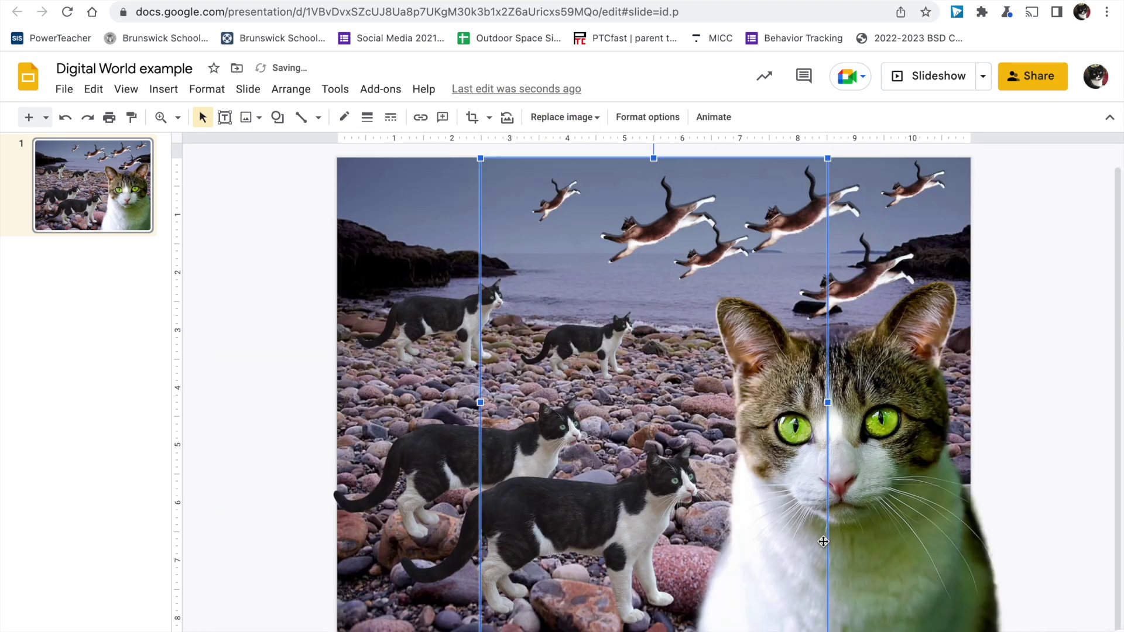
pyautogui.press('BackSpace')
# - Insert the orange sitting cat from the cat png web search
pyautogui.click(258, 119)
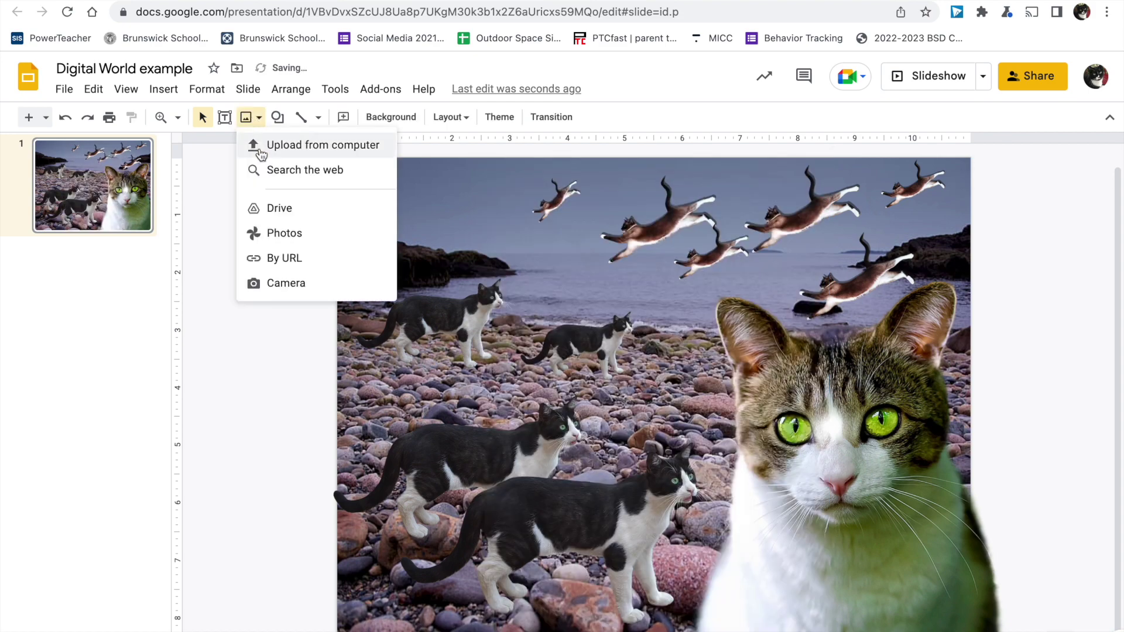
pyautogui.click(293, 168)
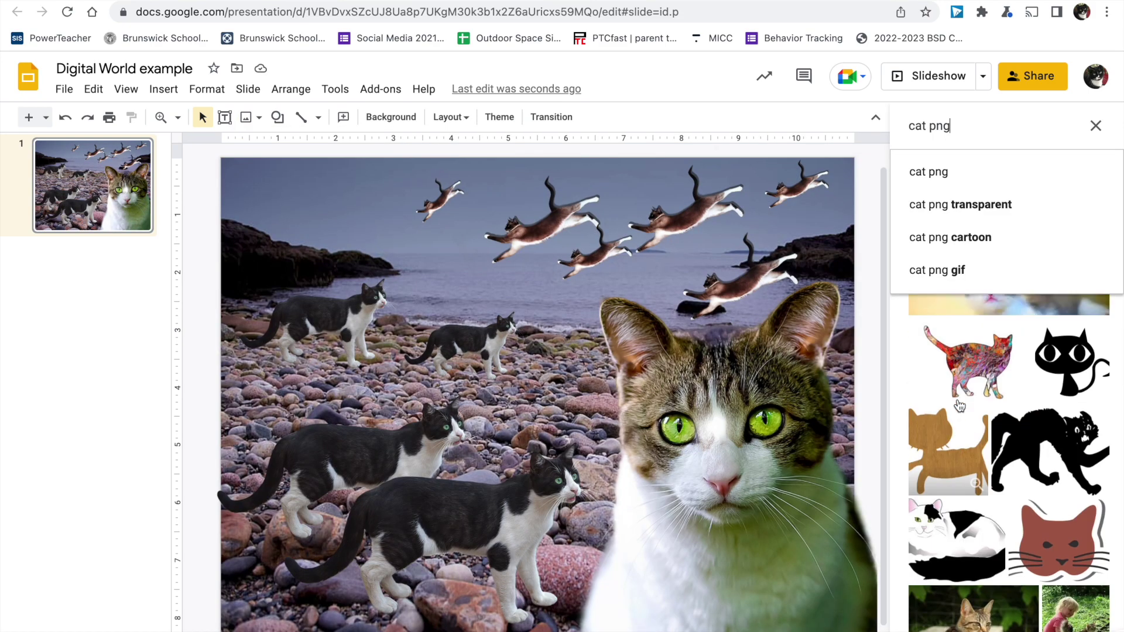
pyautogui.click(944, 323)
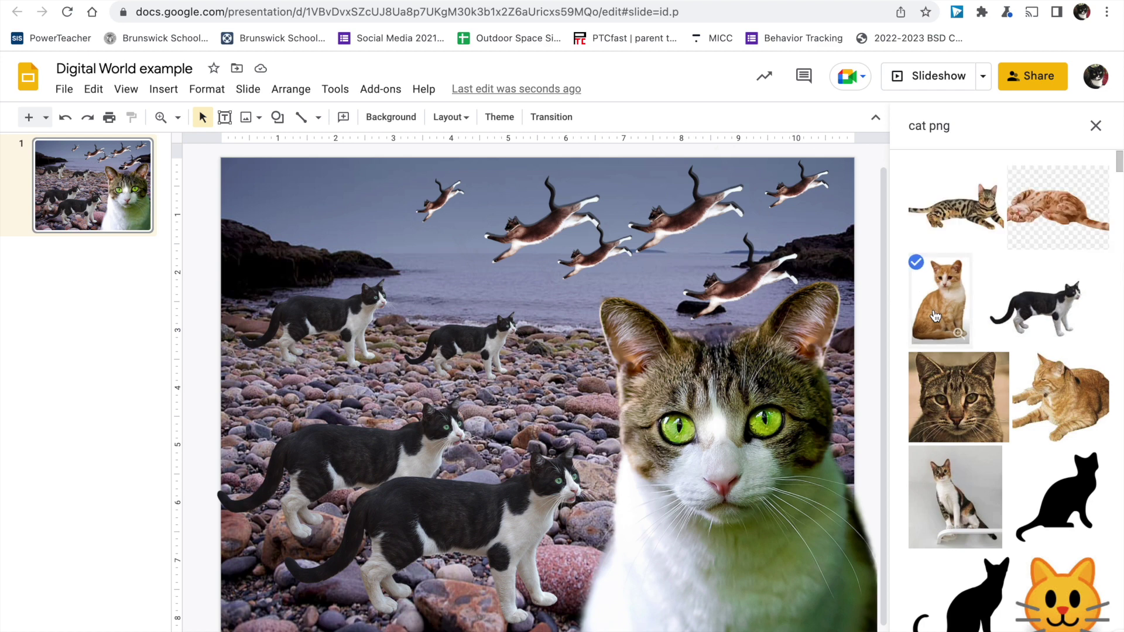
pyautogui.click(1090, 631)
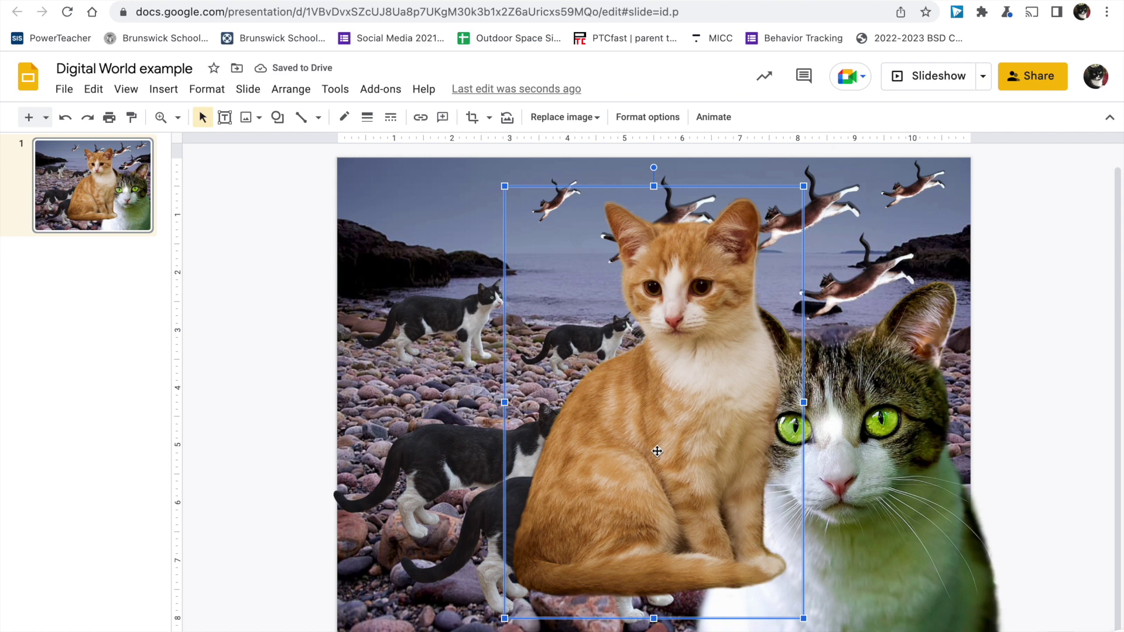
# - Shrink the orange kitten and move it onto the left shoreline pebbles, upper left
pyautogui.moveTo(657, 451); pyautogui.dragTo(375, 505)
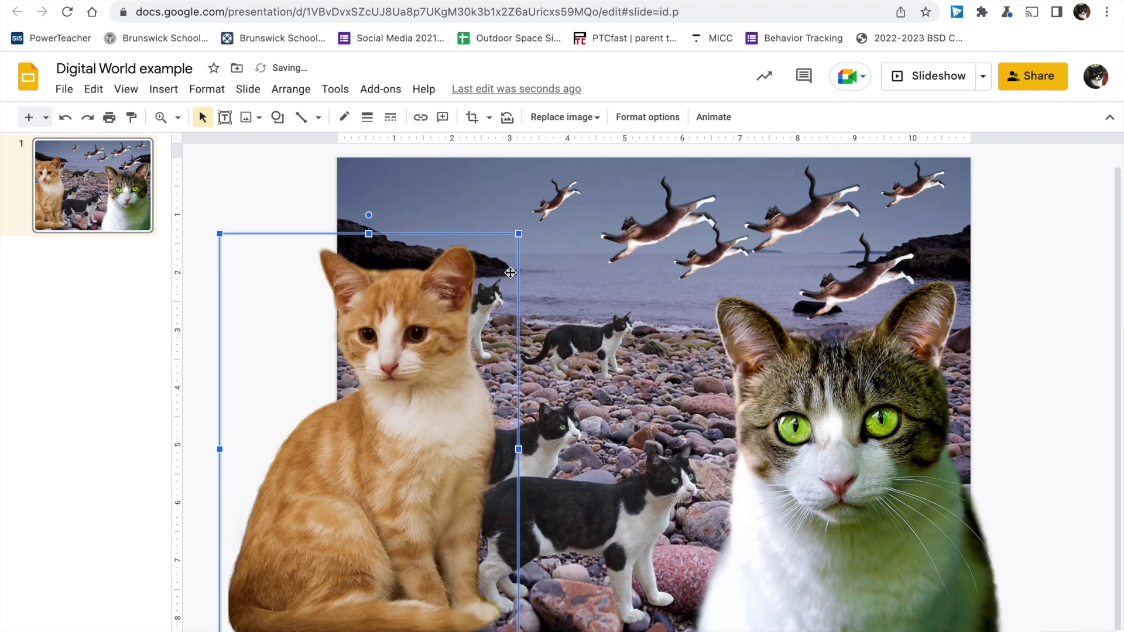
pyautogui.moveTo(520, 235); pyautogui.dragTo(427, 365)
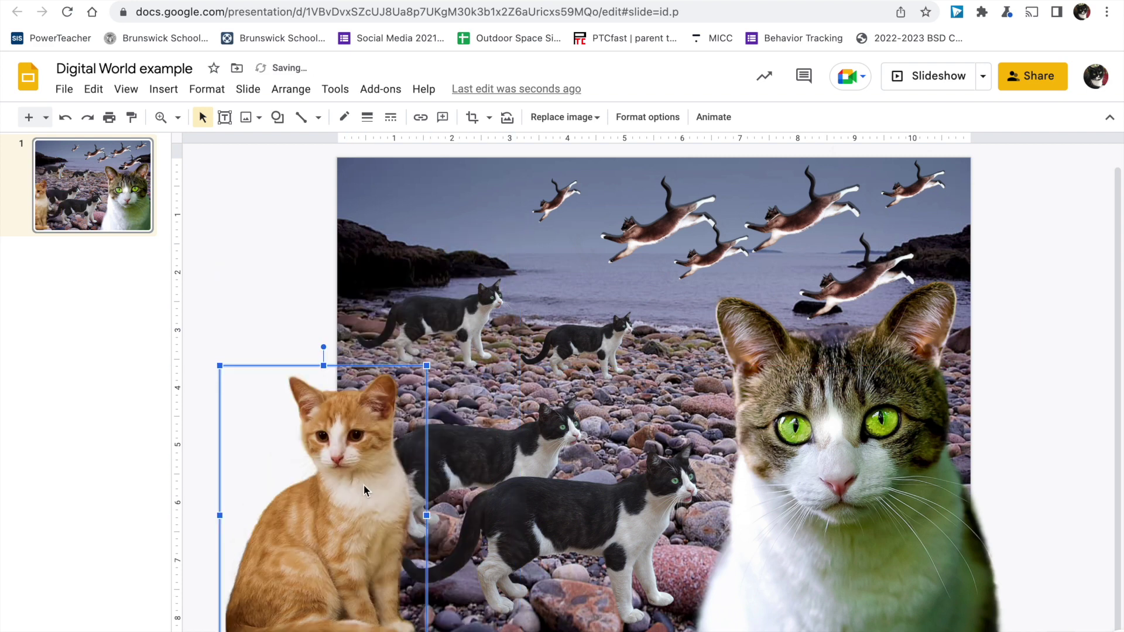
pyautogui.moveTo(364, 485); pyautogui.dragTo(448, 436)
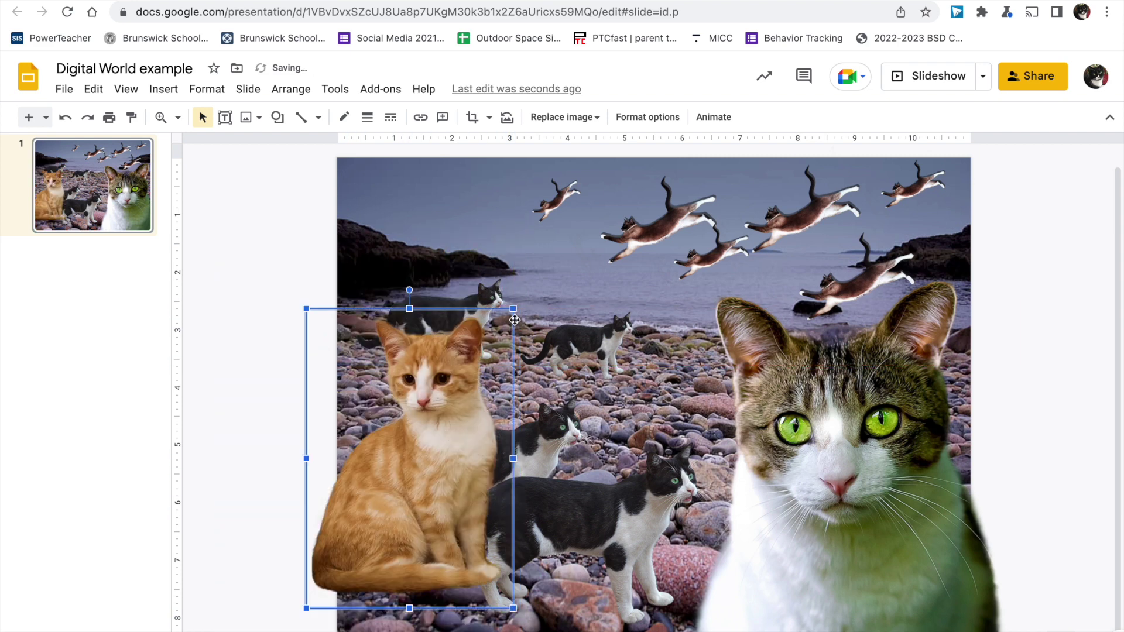
pyautogui.moveTo(440, 441); pyautogui.dragTo(471, 342)
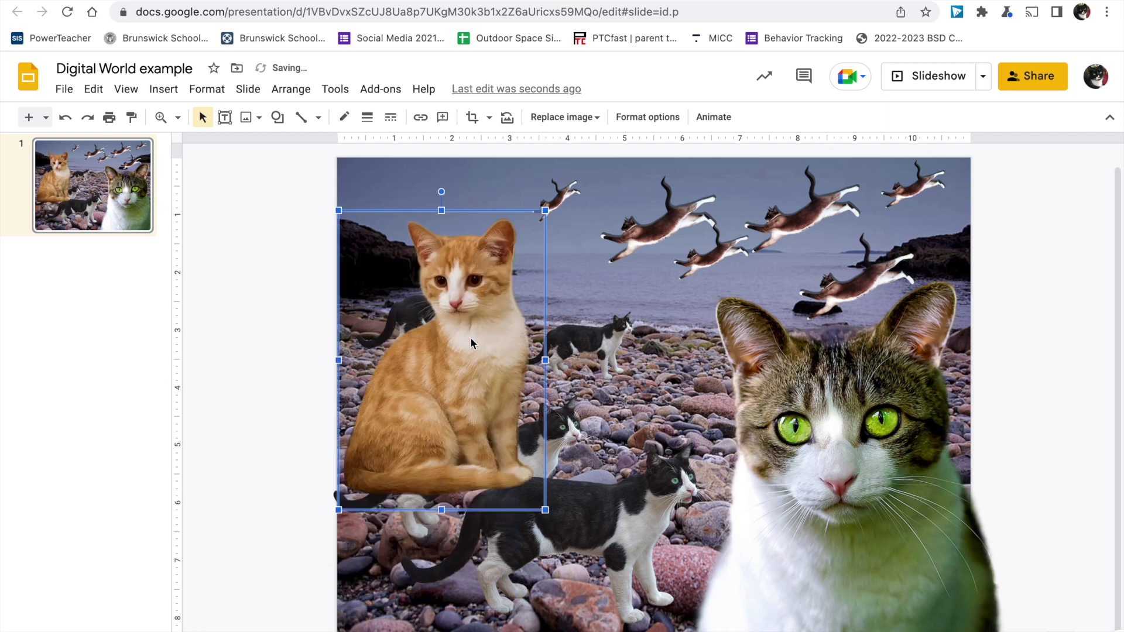
# - Flip the orange kitten horizontally with Rotate > Flip horizontally
pyautogui.rightClick(445, 340)
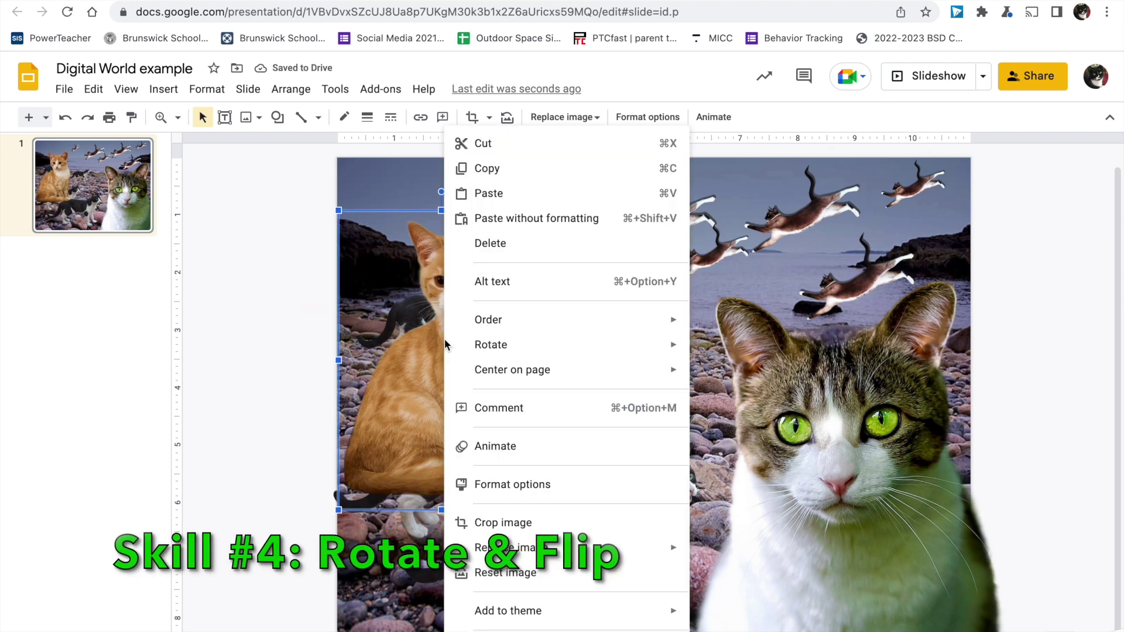
pyautogui.moveTo(507, 350)
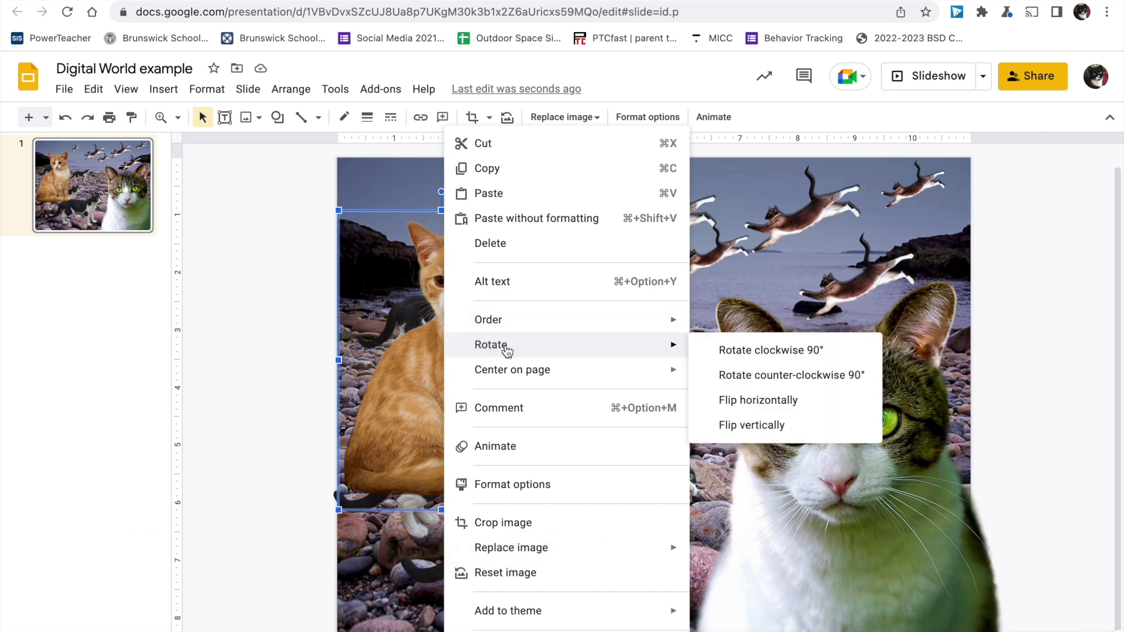
pyautogui.click(743, 403)
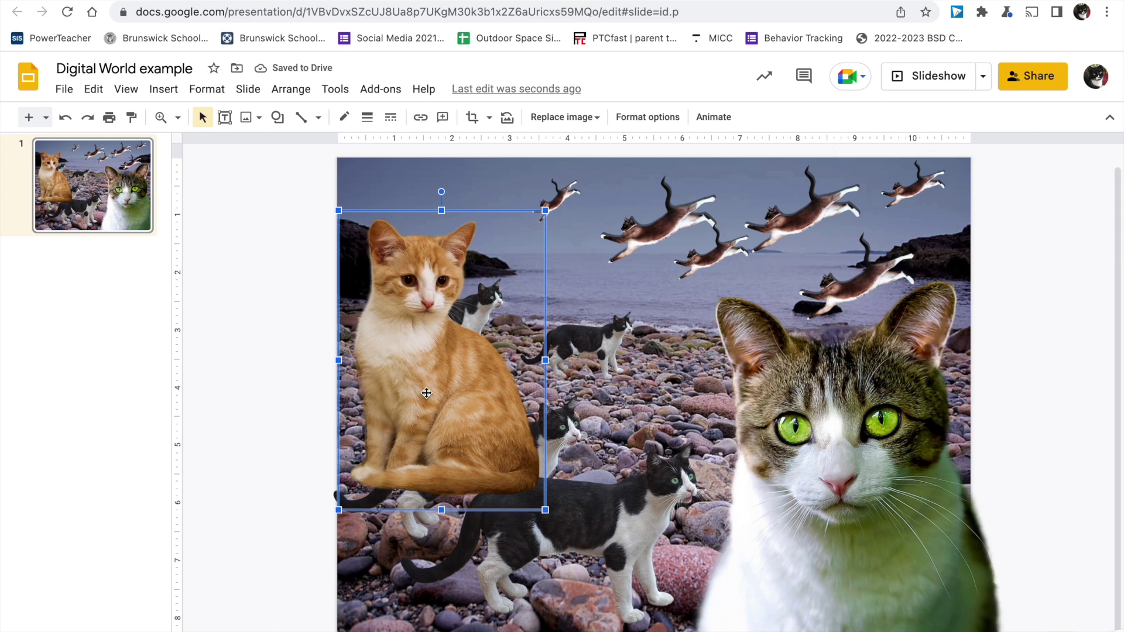
pyautogui.click(570, 432)
# - Nudge the front black-and-white cat up and left and bring it to front
pyautogui.click(558, 428)
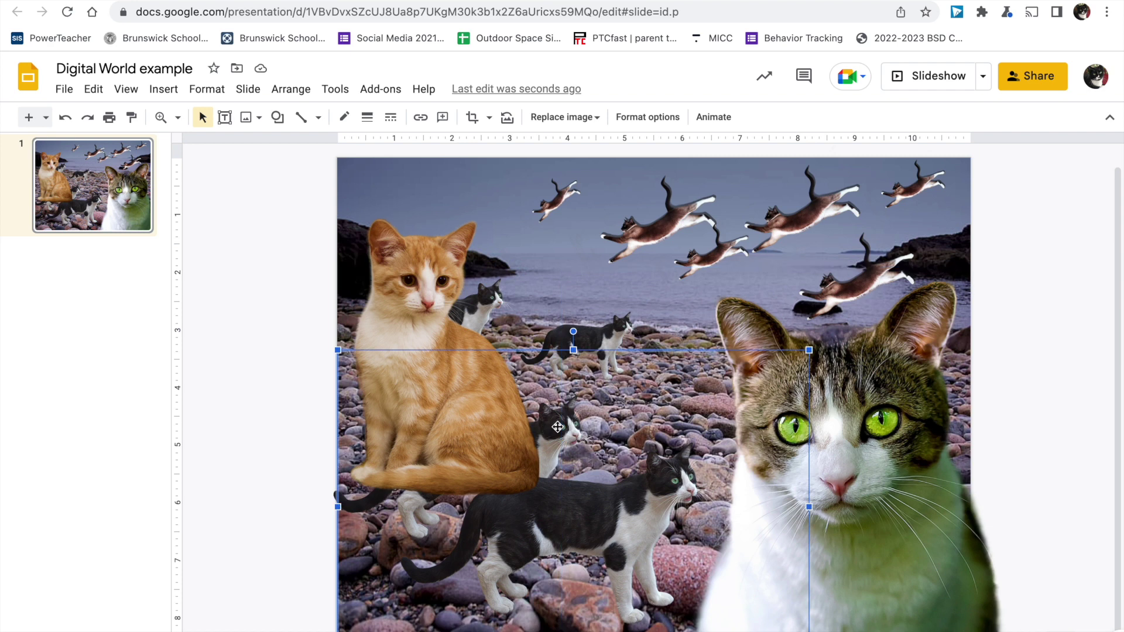
pyautogui.moveTo(558, 527); pyautogui.dragTo(543, 505)
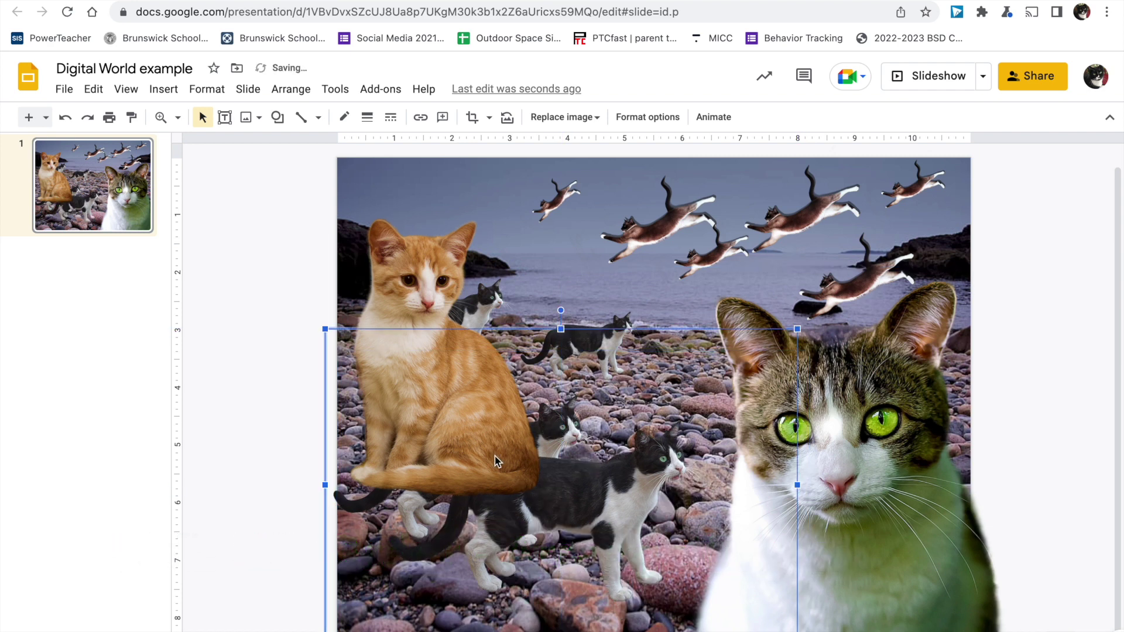
pyautogui.rightClick(556, 505)
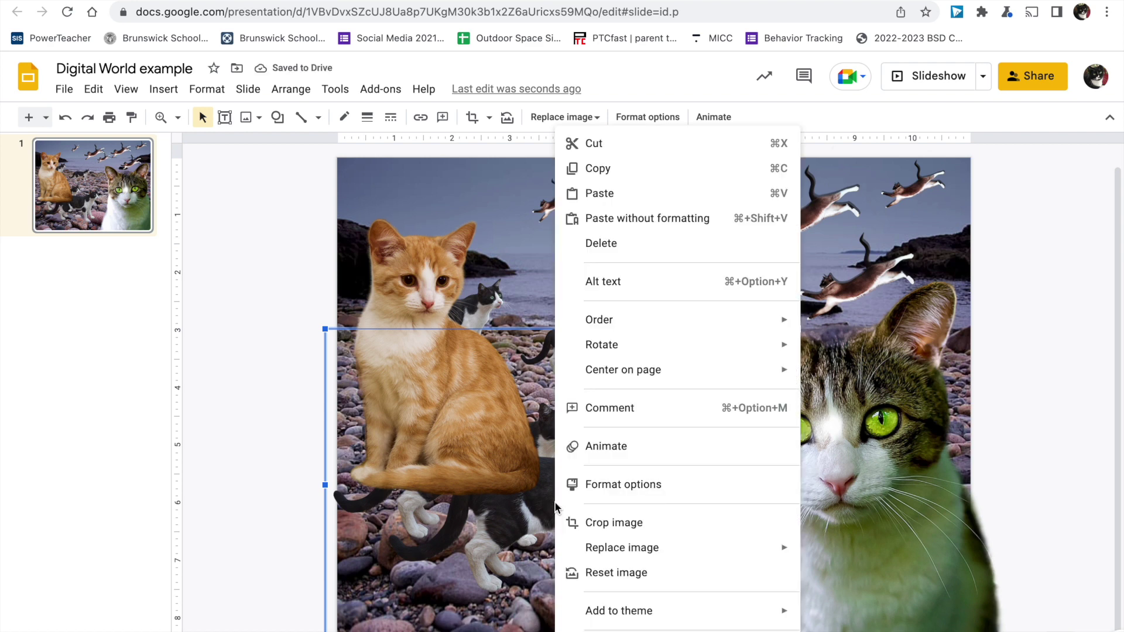
pyautogui.moveTo(602, 327)
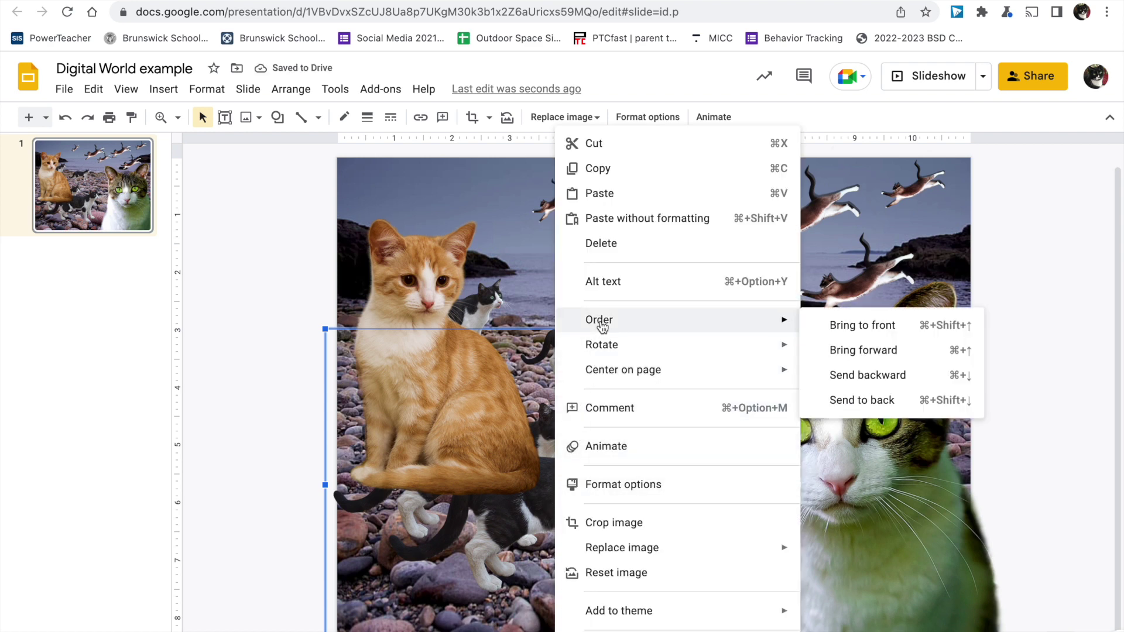
pyautogui.click(836, 329)
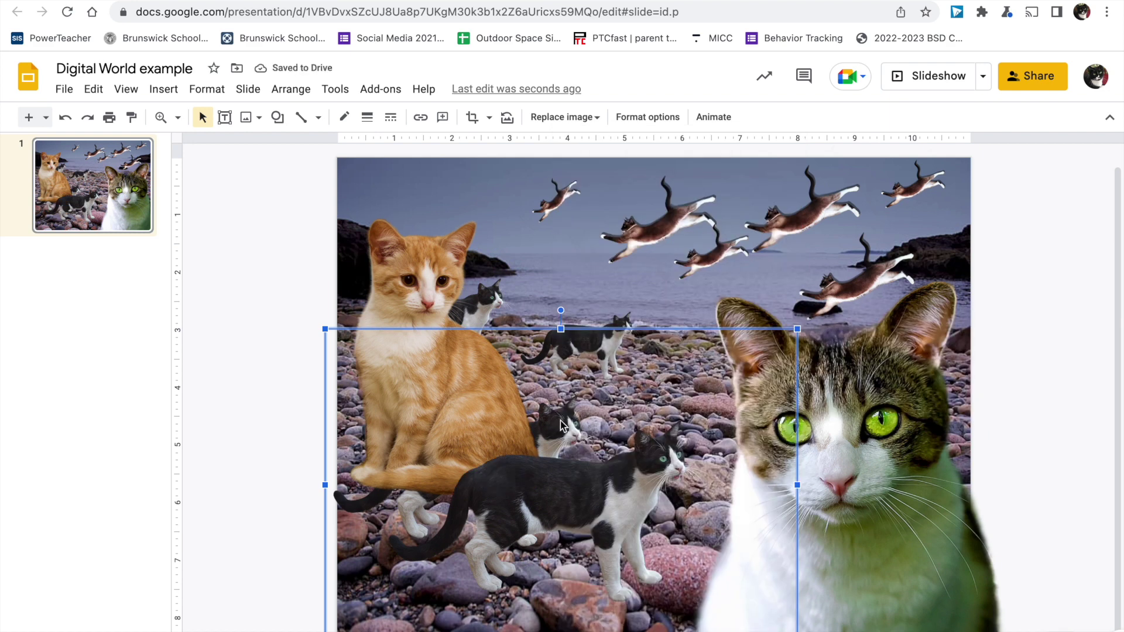
# - Send the orange cat back one layer
pyautogui.click(414, 281)
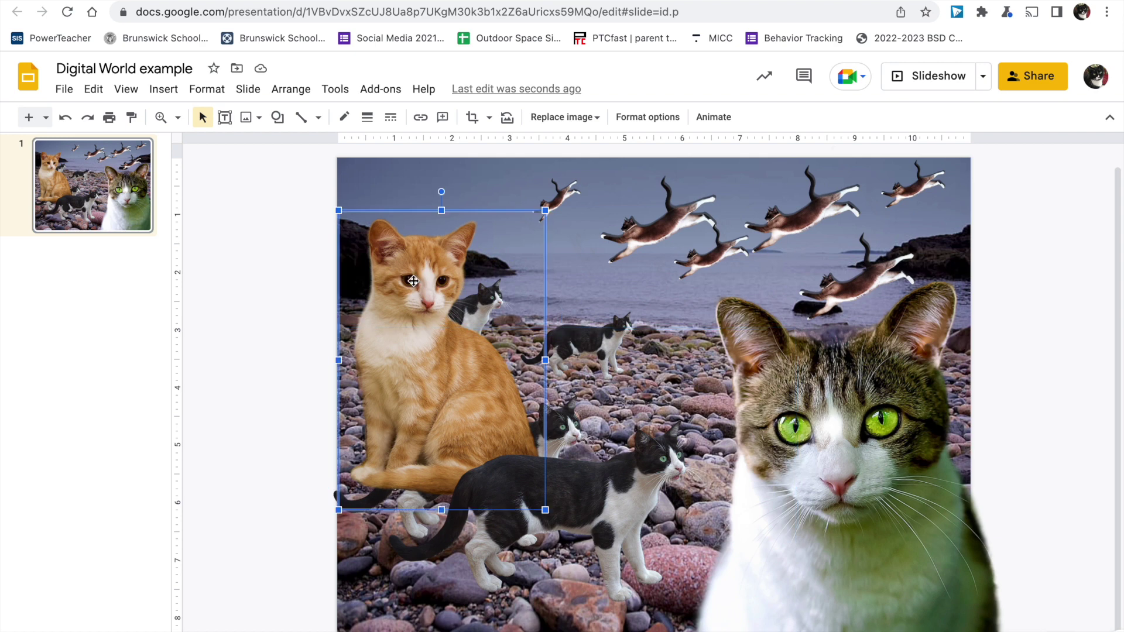
pyautogui.rightClick(413, 280)
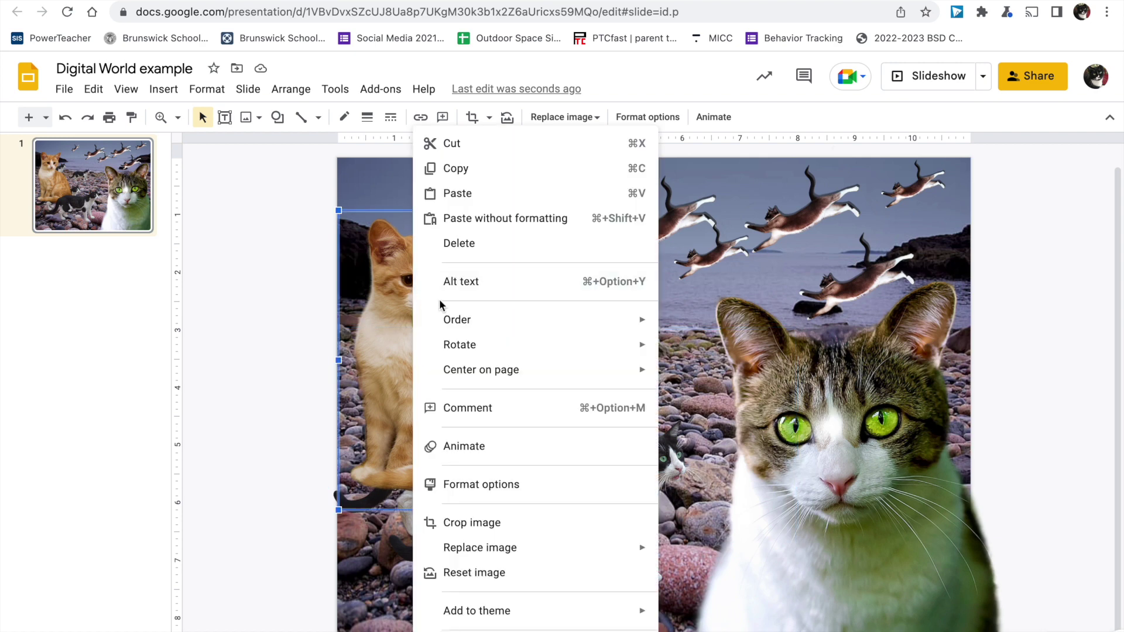
pyautogui.moveTo(486, 328)
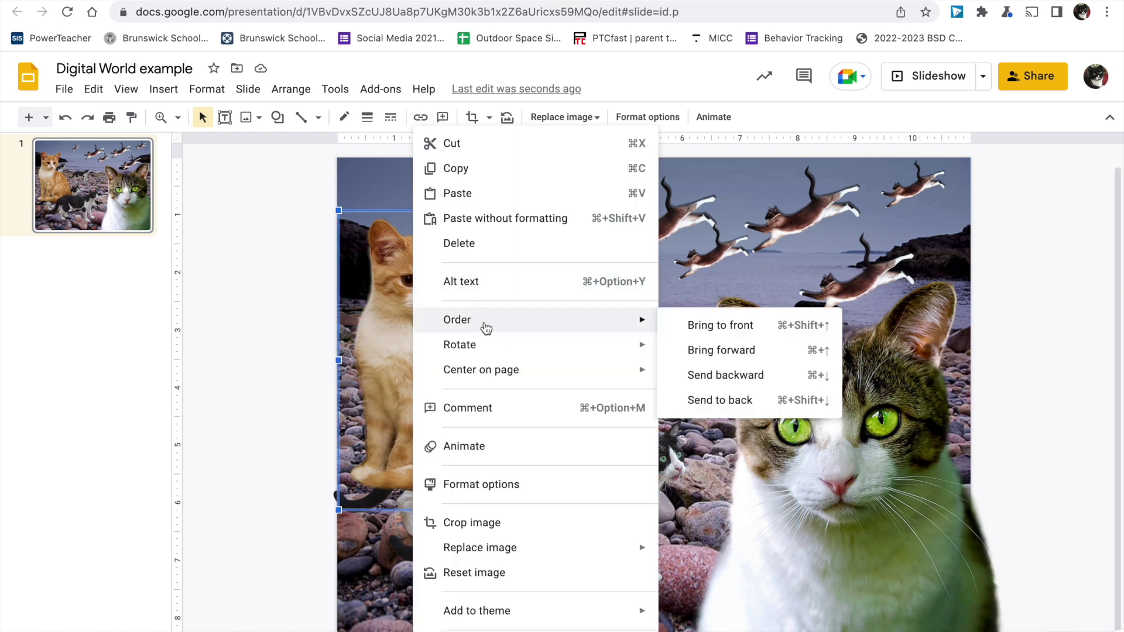
pyautogui.click(720, 382)
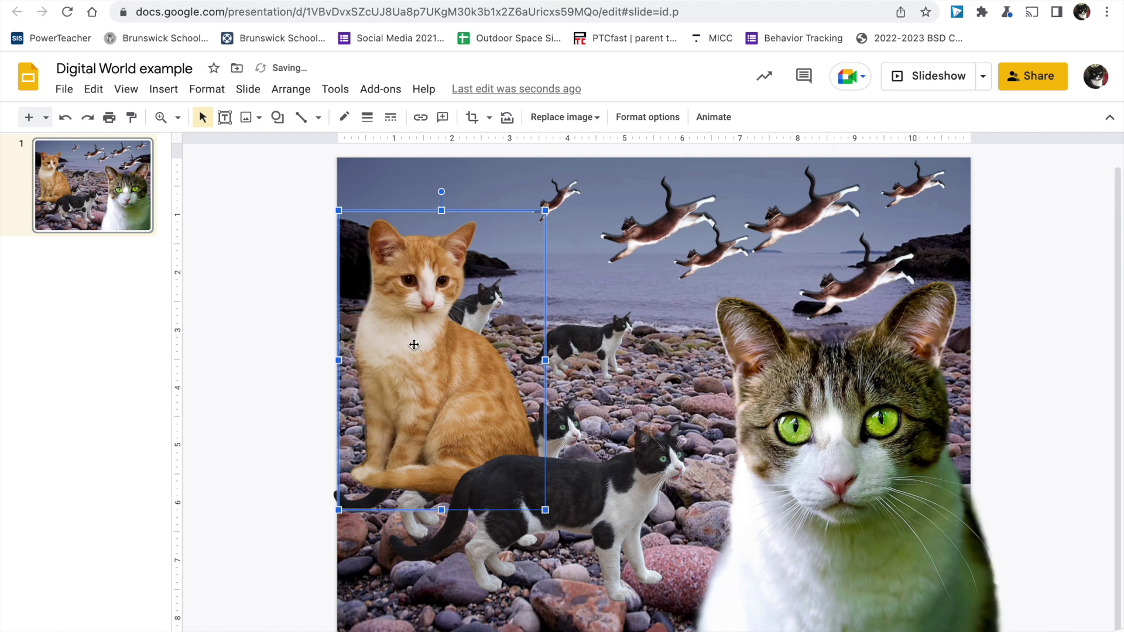
# - Restack the front black cat, move it down-left, and bring the middle black cat to front
pyautogui.rightClick(414, 345)
pyautogui.moveTo(456, 320)
pyautogui.click(719, 375)
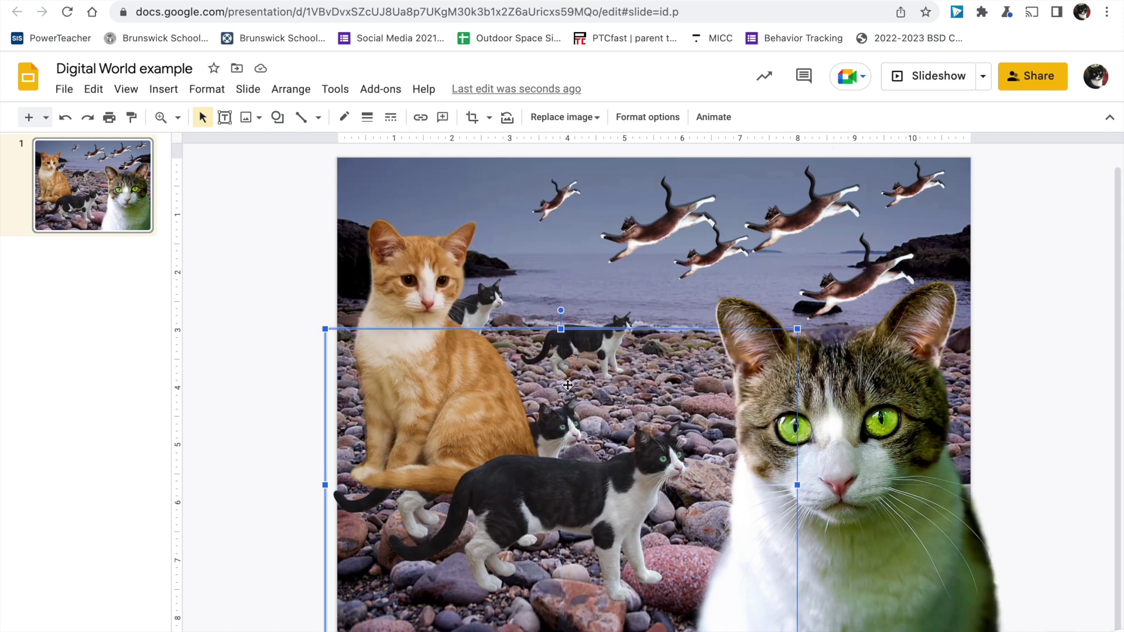
pyautogui.moveTo(568, 385); pyautogui.dragTo(479, 461)
pyautogui.rightClick(553, 424)
pyautogui.moveTo(595, 320)
pyautogui.click(836, 325)
# - Reposition the middle black cat up and to the right
pyautogui.rightClick(579, 501)
pyautogui.moveTo(528, 614); pyautogui.dragTo(597, 549)
pyautogui.rightClick(605, 518)
pyautogui.moveTo(800, 322)
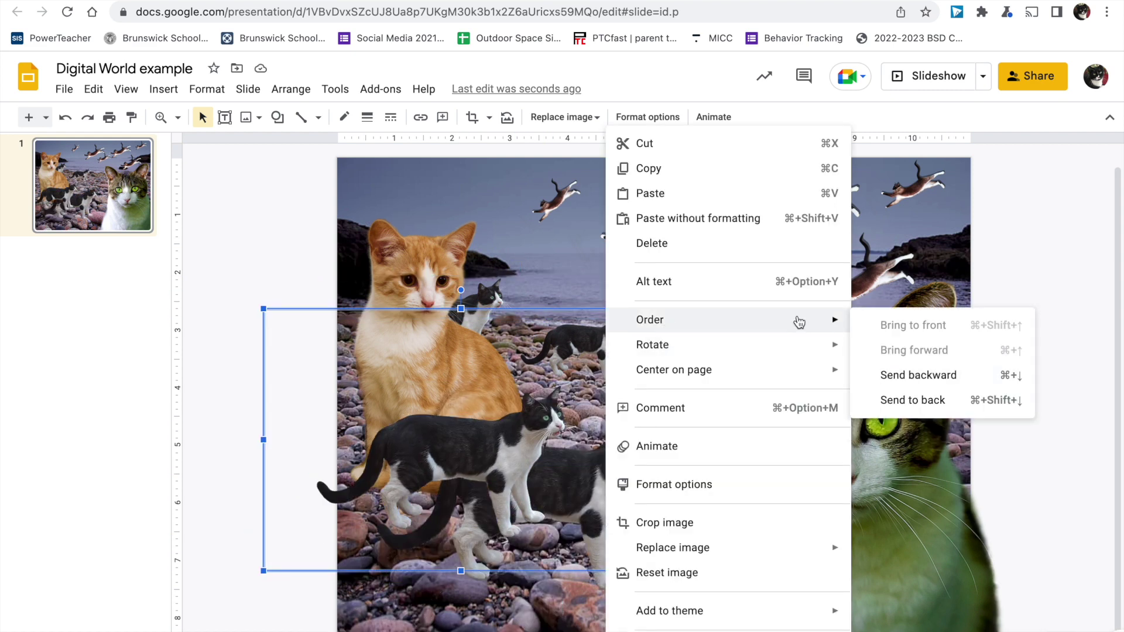
pyautogui.click(597, 509)
# - Shift the black cats further left, with the larger one brought to front, then deselect
pyautogui.moveTo(620, 471); pyautogui.dragTo(485, 446)
pyautogui.rightClick(537, 489)
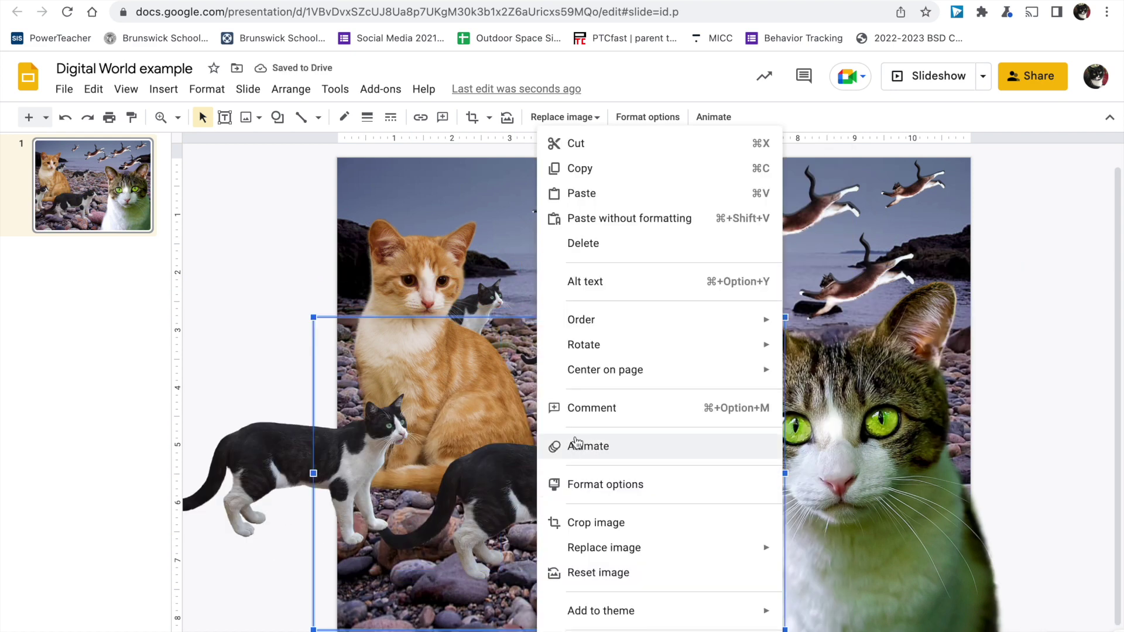
pyautogui.moveTo(593, 321)
pyautogui.click(836, 323)
pyautogui.moveTo(291, 467); pyautogui.dragTo(421, 467)
pyautogui.moveTo(630, 455); pyautogui.dragTo(603, 494)
pyautogui.click(1068, 221)
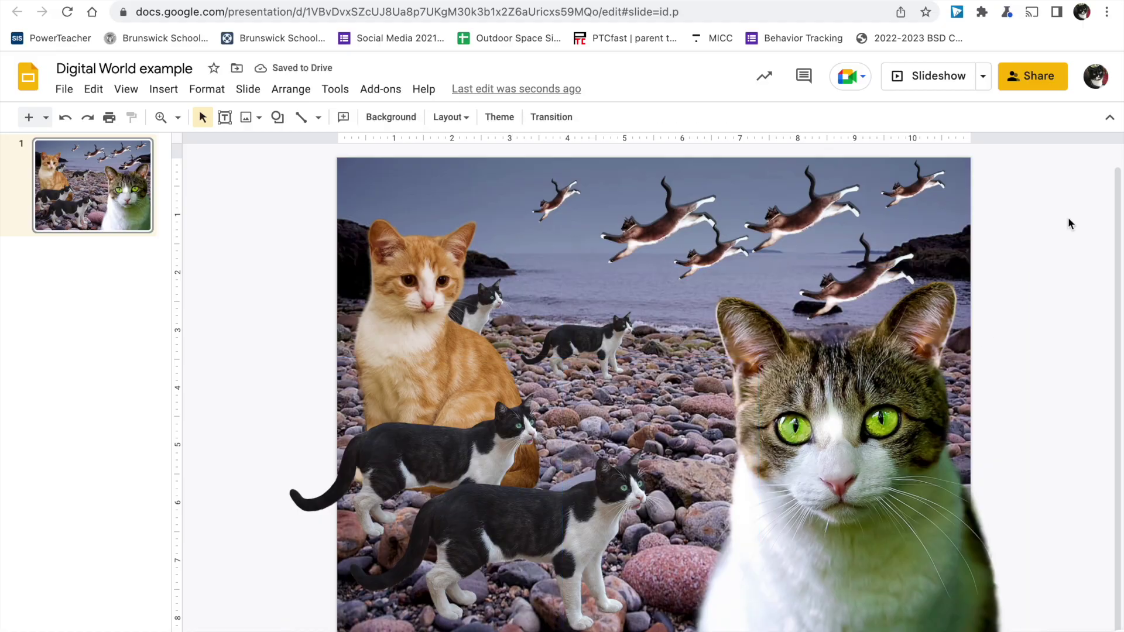